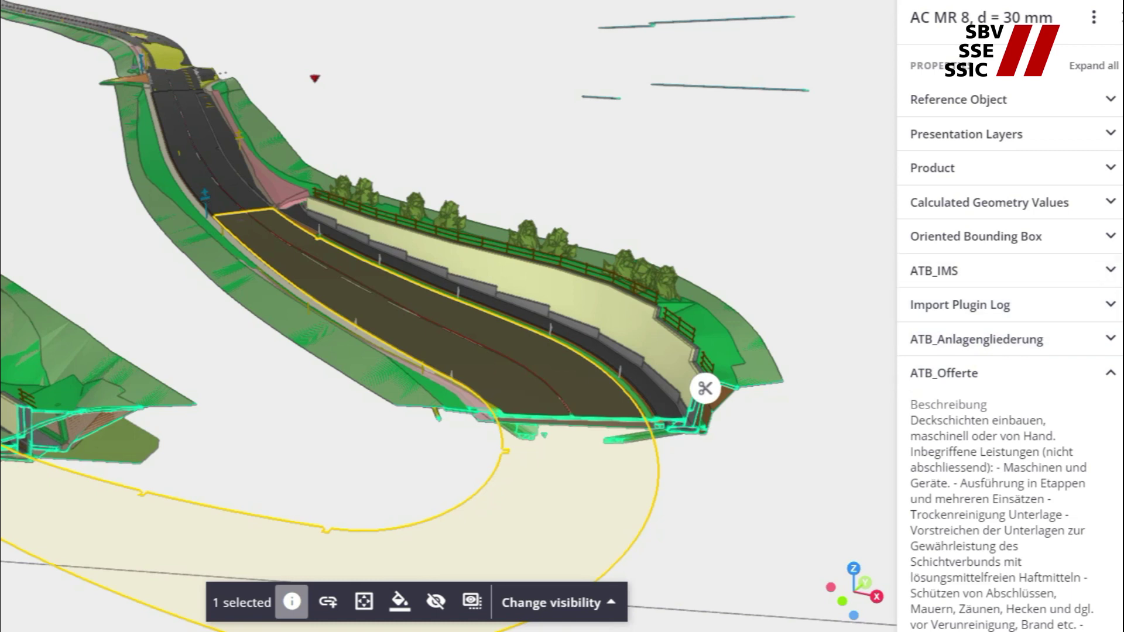
Read through the ATB_Offerte properties of the selected AC MR 8, d = 30 mm road layer.
scroll(1009, 339, down, 3)
scroll(1010, 339, down, 4)
scroll(1010, 340, down, 2)
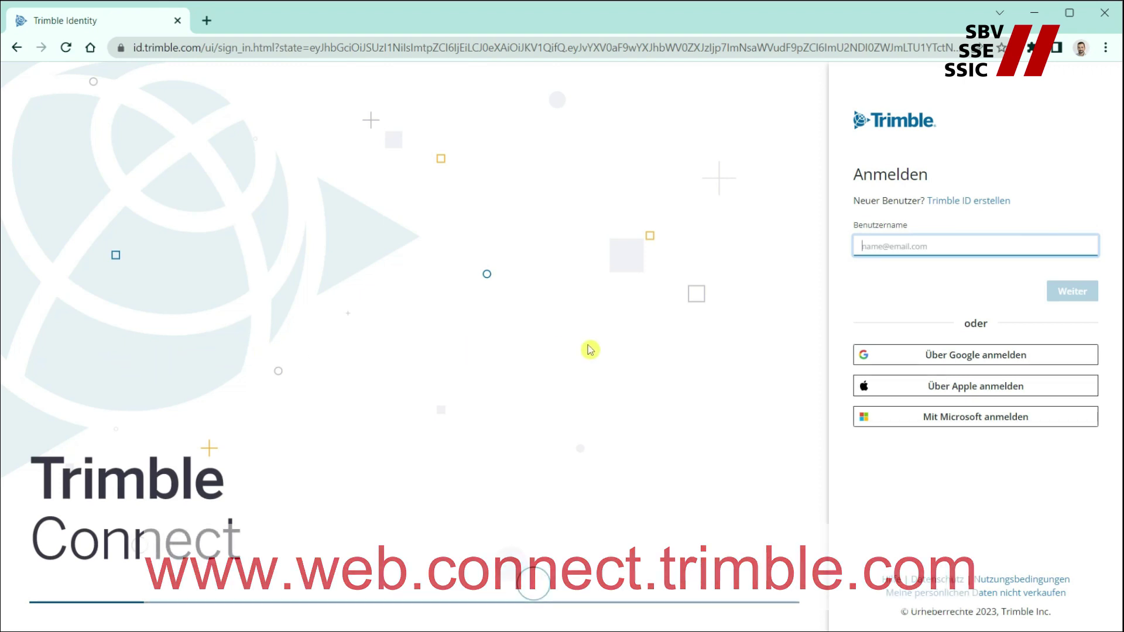
Sign in to Trimble Connect with Google and create a folder named Kanton Zürich in the new project.
click(907, 358)
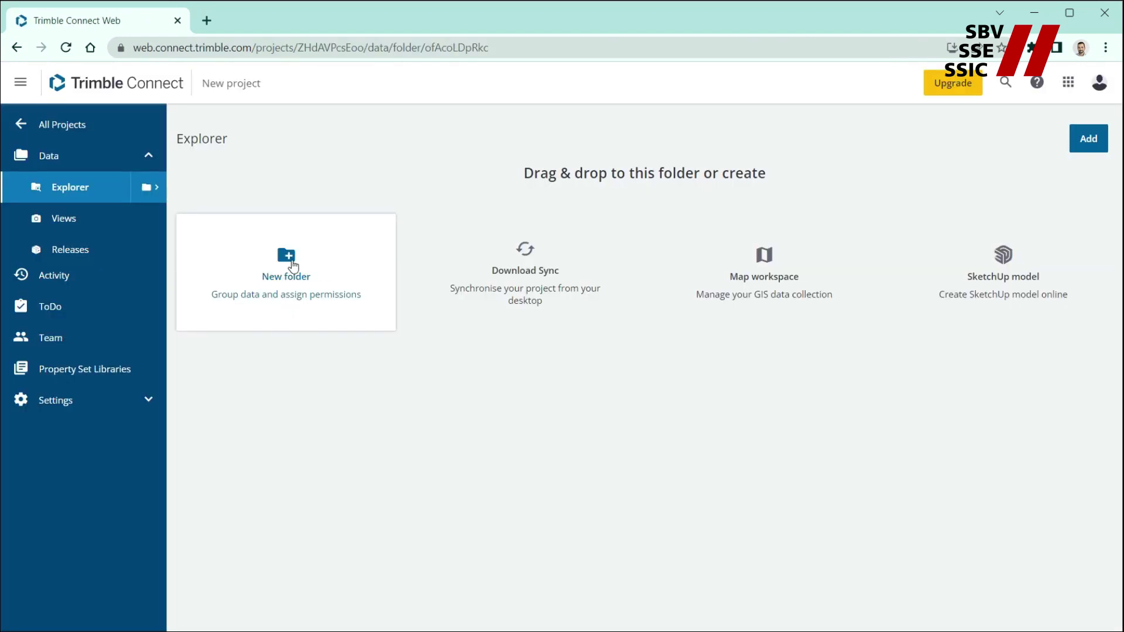
click(295, 266)
text(K)
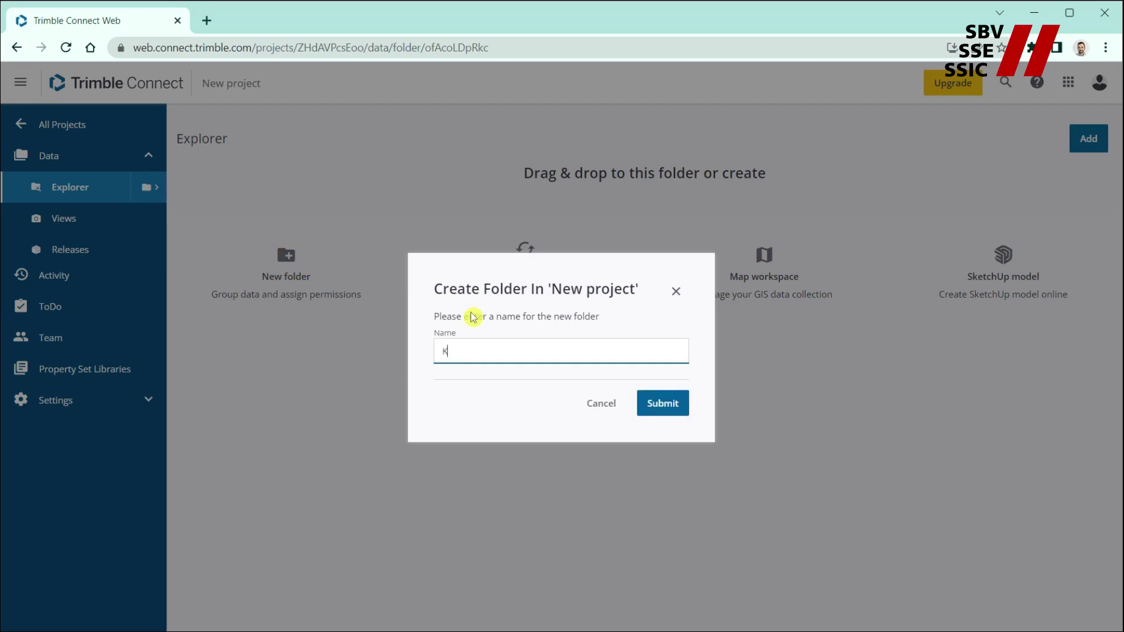
text(anton Zürich)
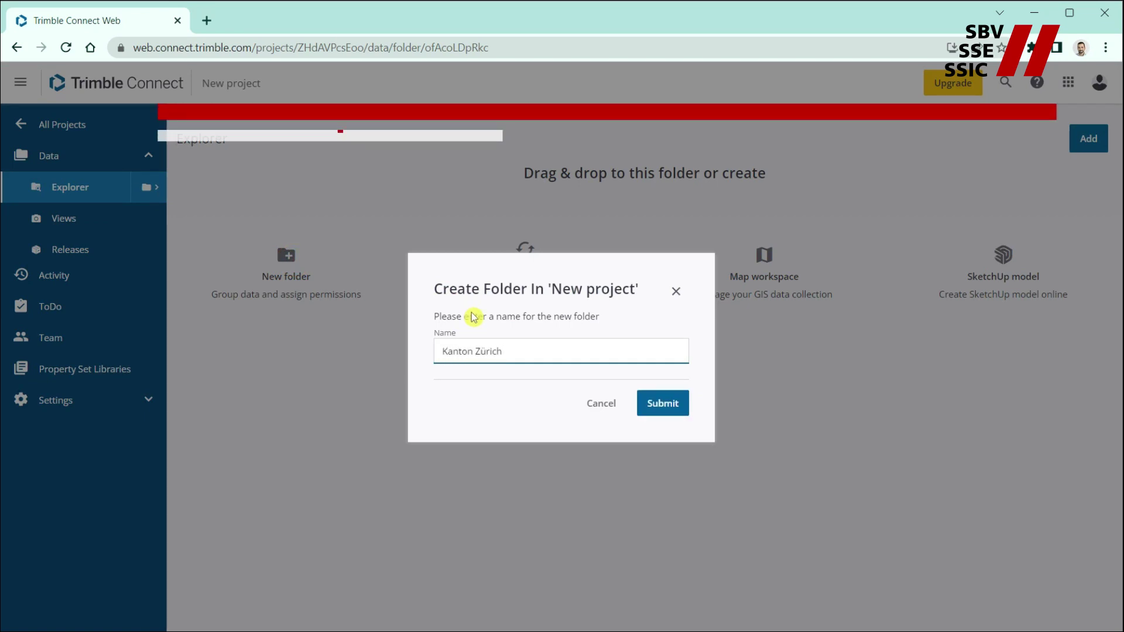
click(655, 403)
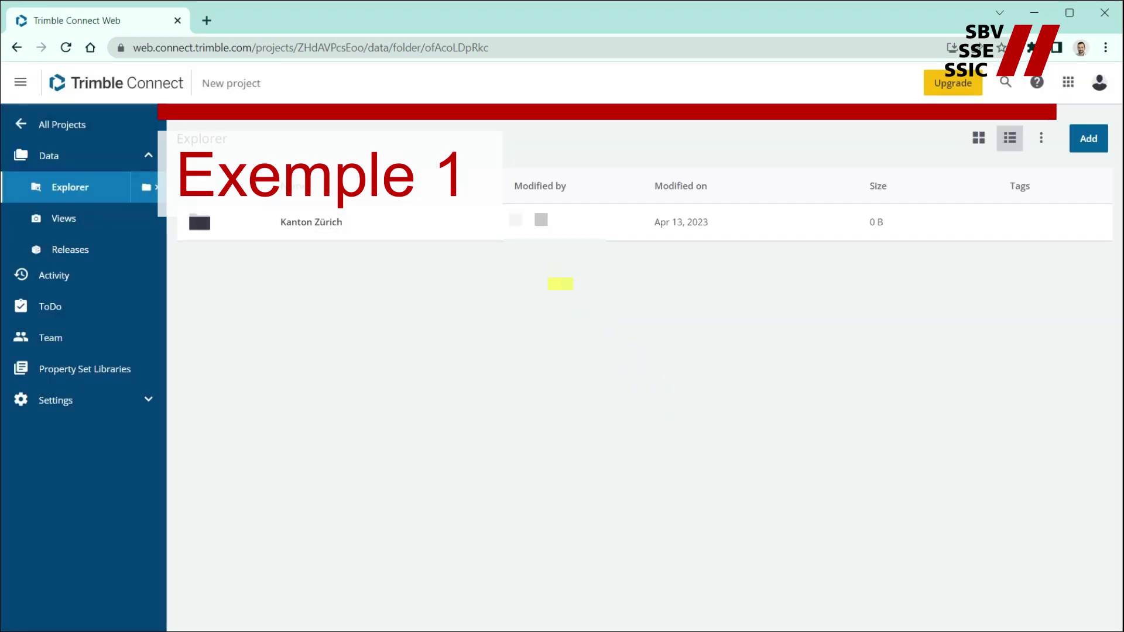
Upload the ISKS_1C_PVT IFC files from the local Kanton Zürich folder into the project's Kanton Zürich folder.
click(329, 224)
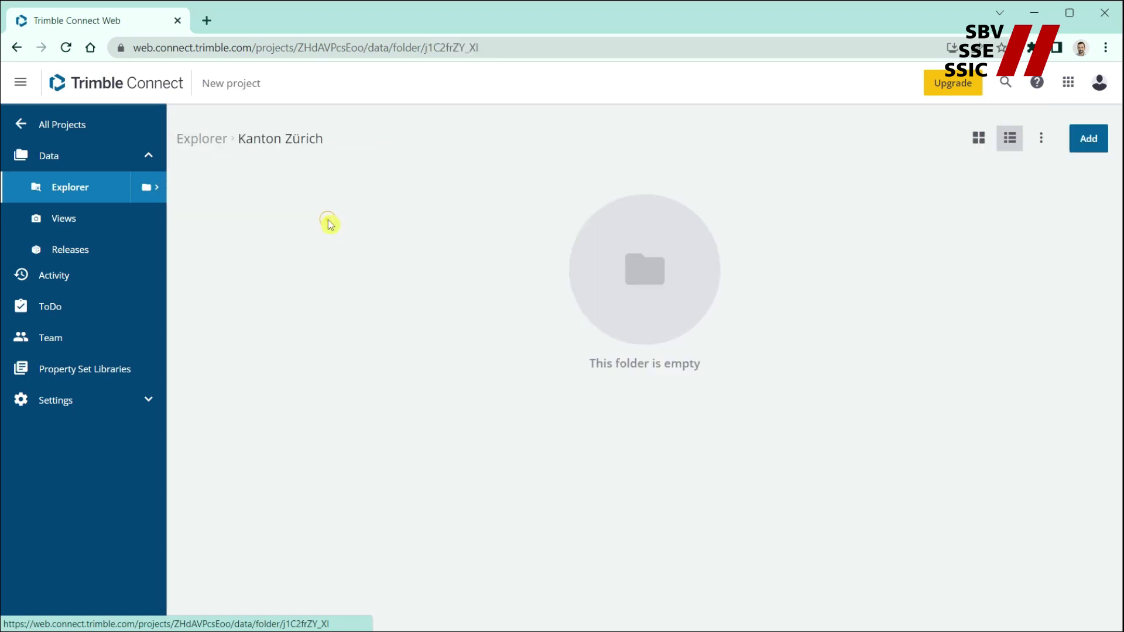
click(1087, 141)
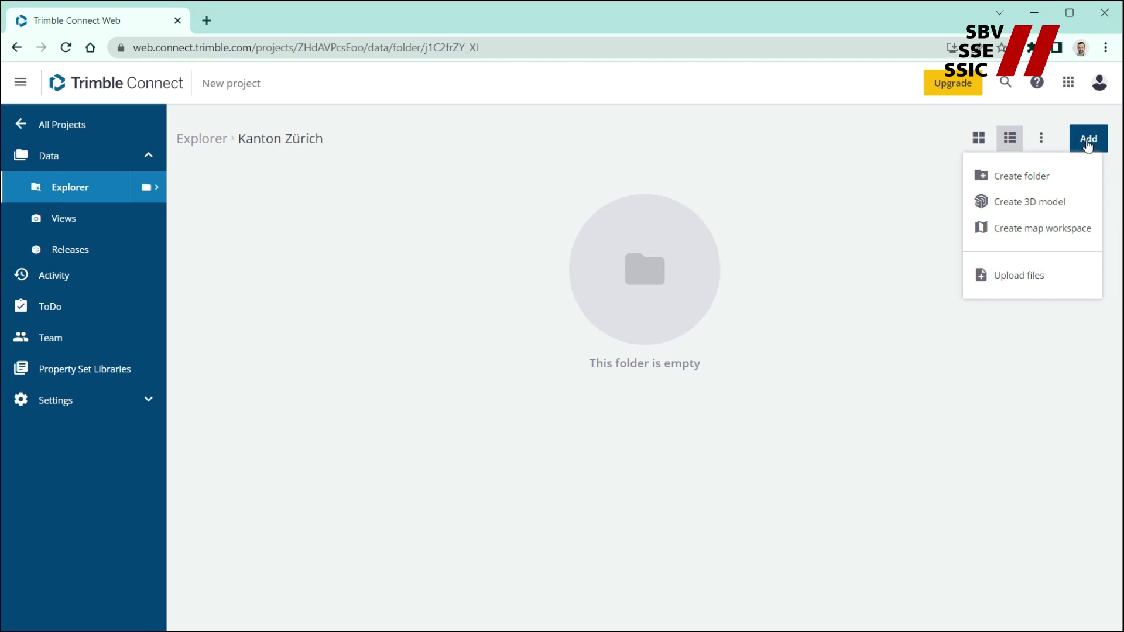
click(1021, 275)
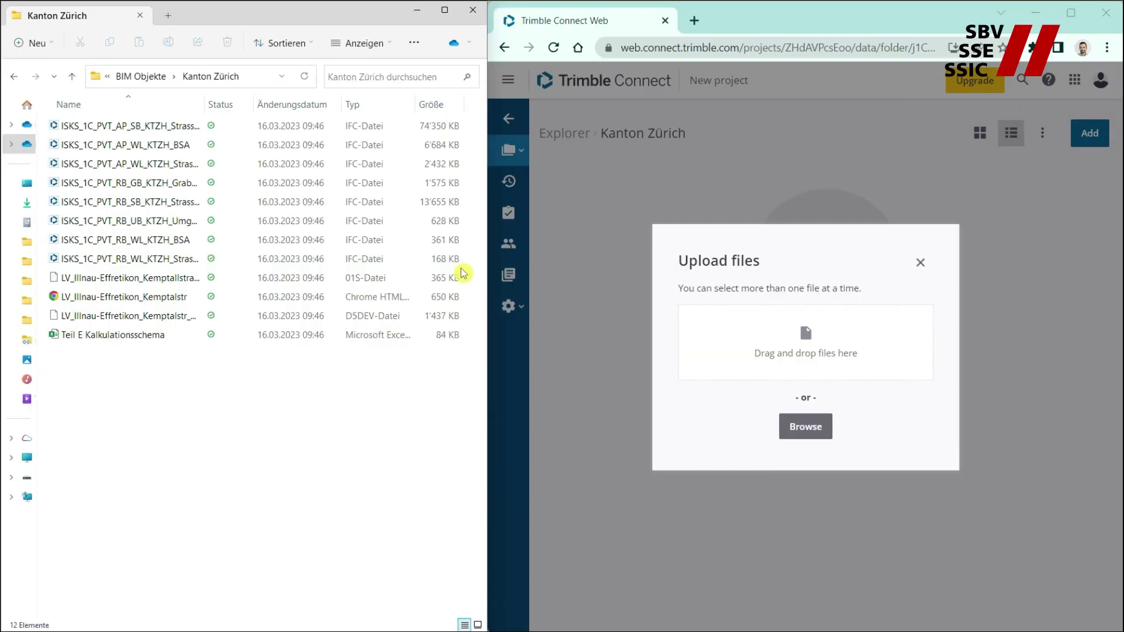
click(455, 268)
drag(455, 268, 768, 350)
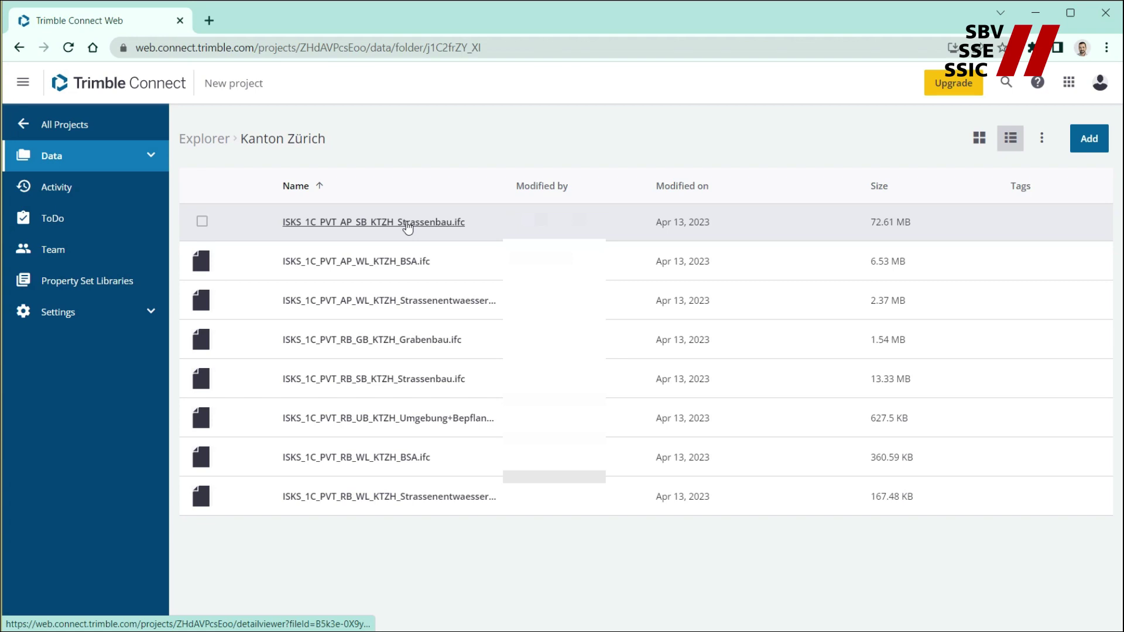
Open the uploaded model ISKS_1C_PVT_AP_SB_KTZH_Strassenbau.ifc in the 3D viewer.
click(408, 223)
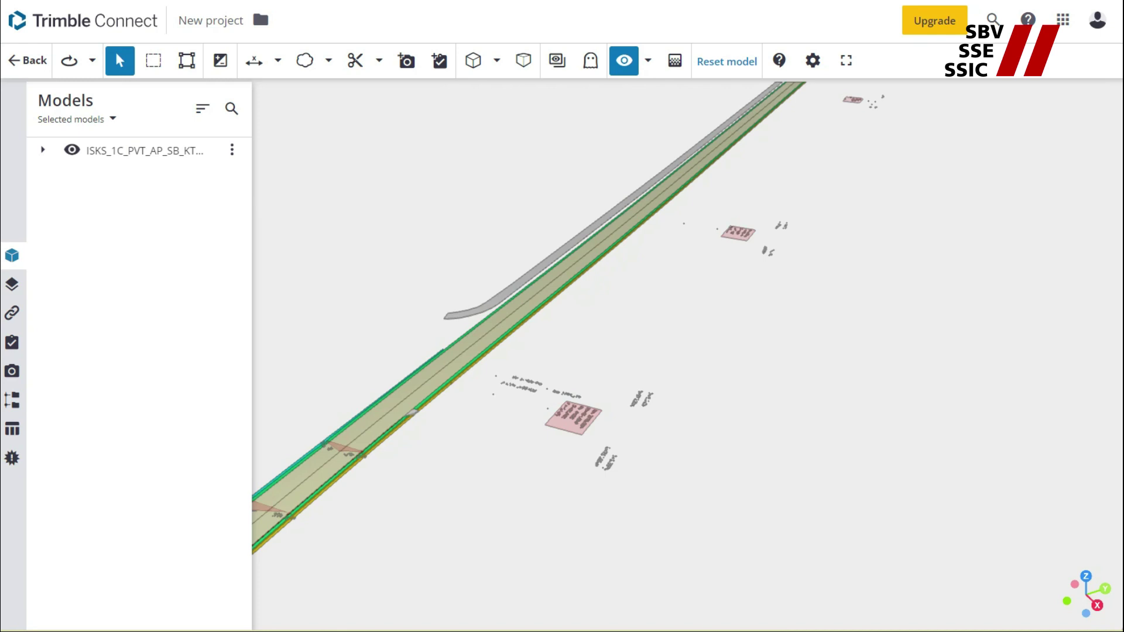
middle_drag(697, 326, 1072, 332)
middle_drag(968, 289, 981, 108)
scroll(976, 351, up, 5)
middle_drag(976, 351, 1019, 356)
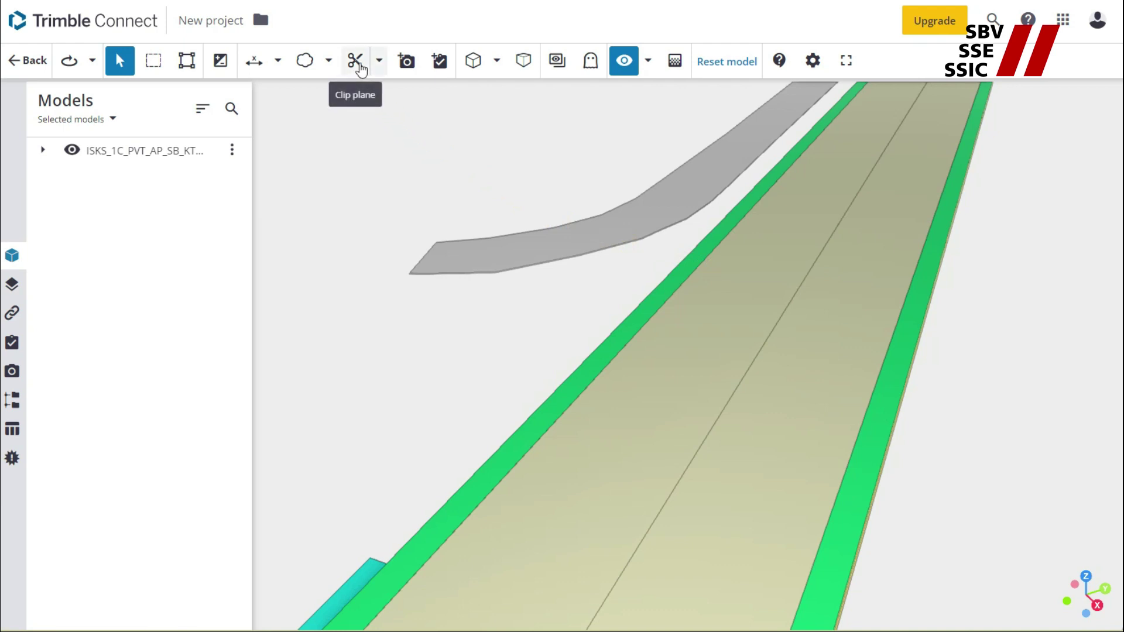
Place a clip plane across the road at the near end of the grey side strip and shift it outward along the road.
click(359, 68)
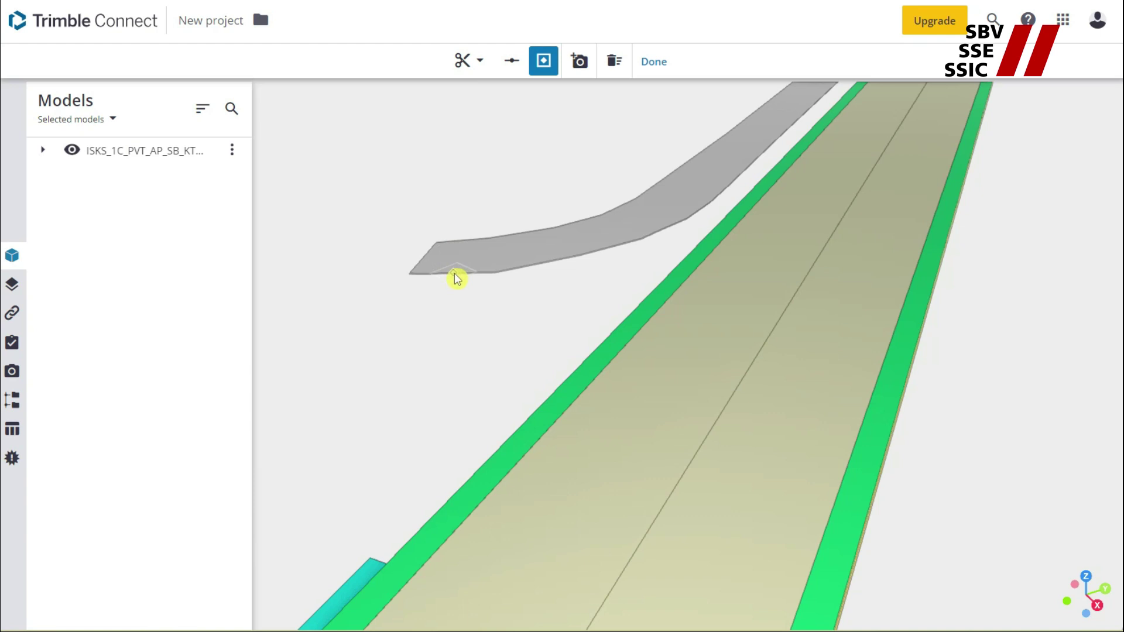
click(488, 279)
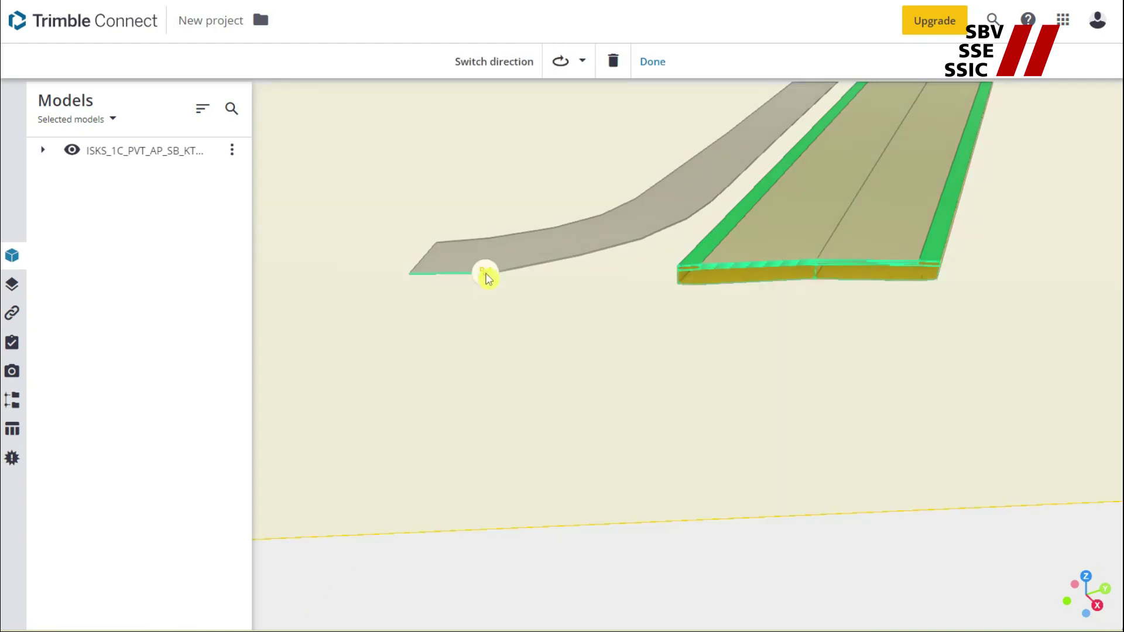
drag(486, 273, 457, 378)
Select individual road parts at the cut and open the properties of the lower roadway layer.
click(741, 270)
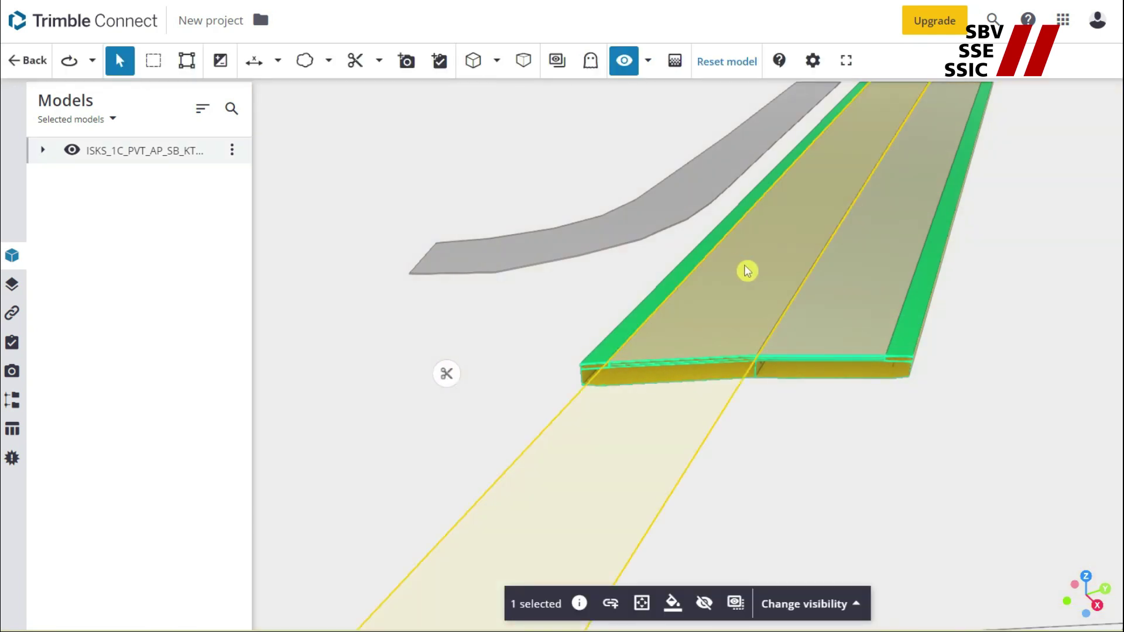
click(851, 279)
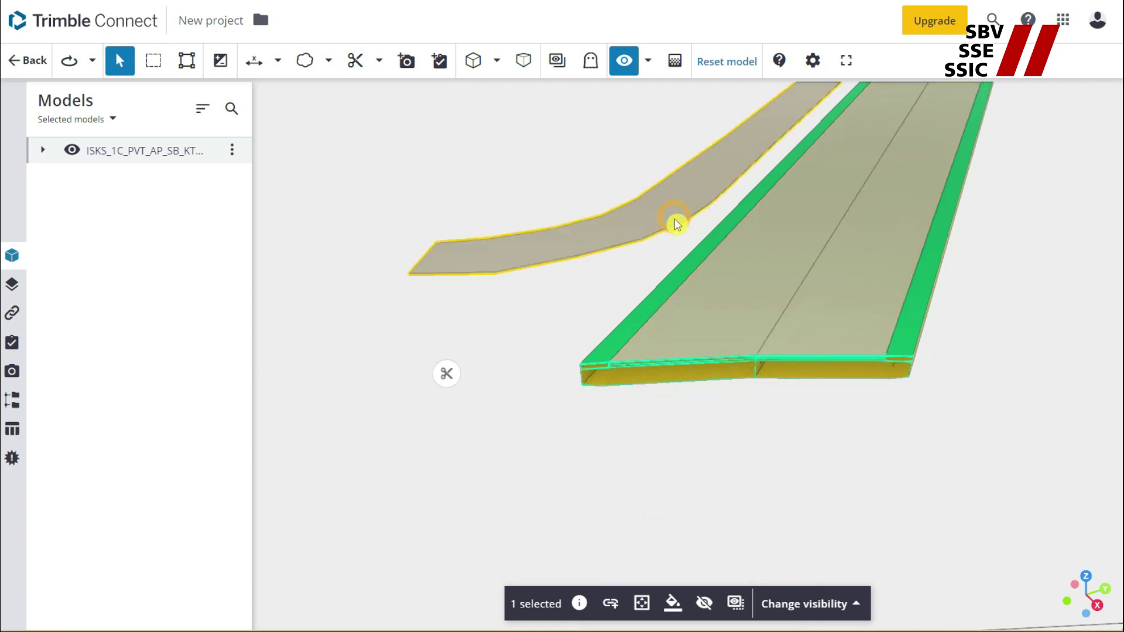
click(672, 378)
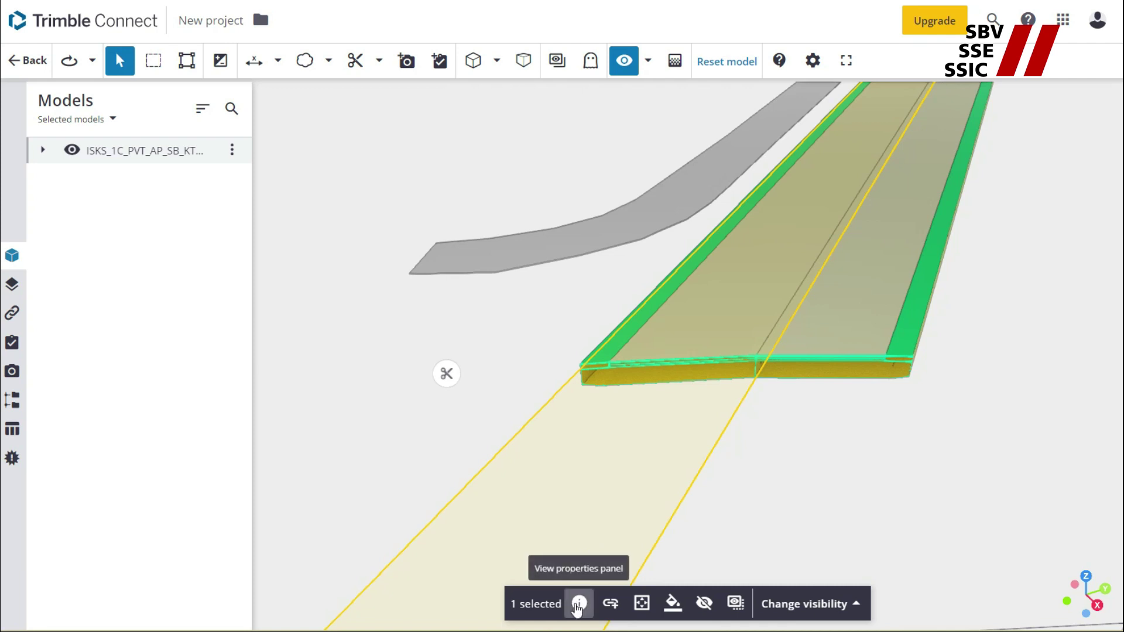
click(578, 605)
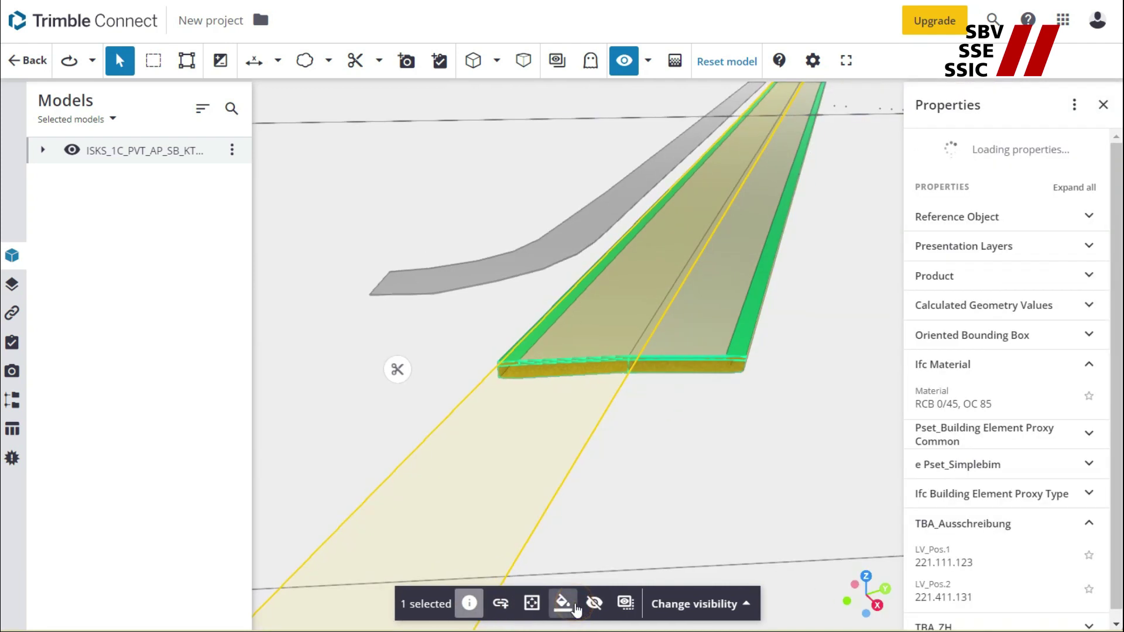
Select the road's surface layer and examine its Ifc Material, calculated geometry and TBA_ZH properties with all property groups expanded.
click(615, 326)
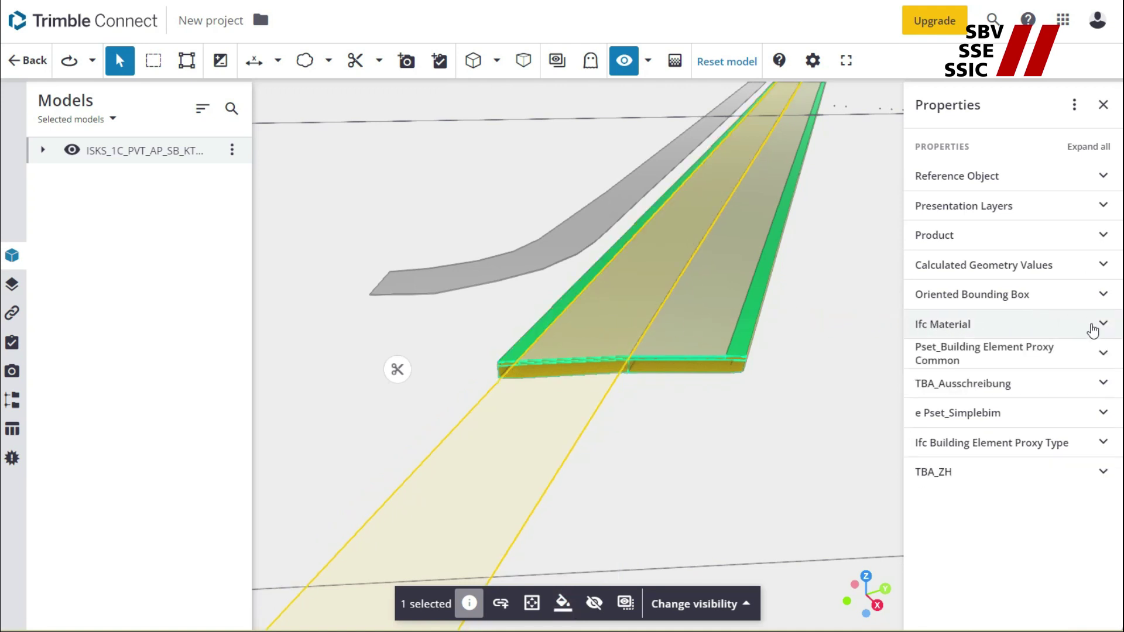
click(1097, 331)
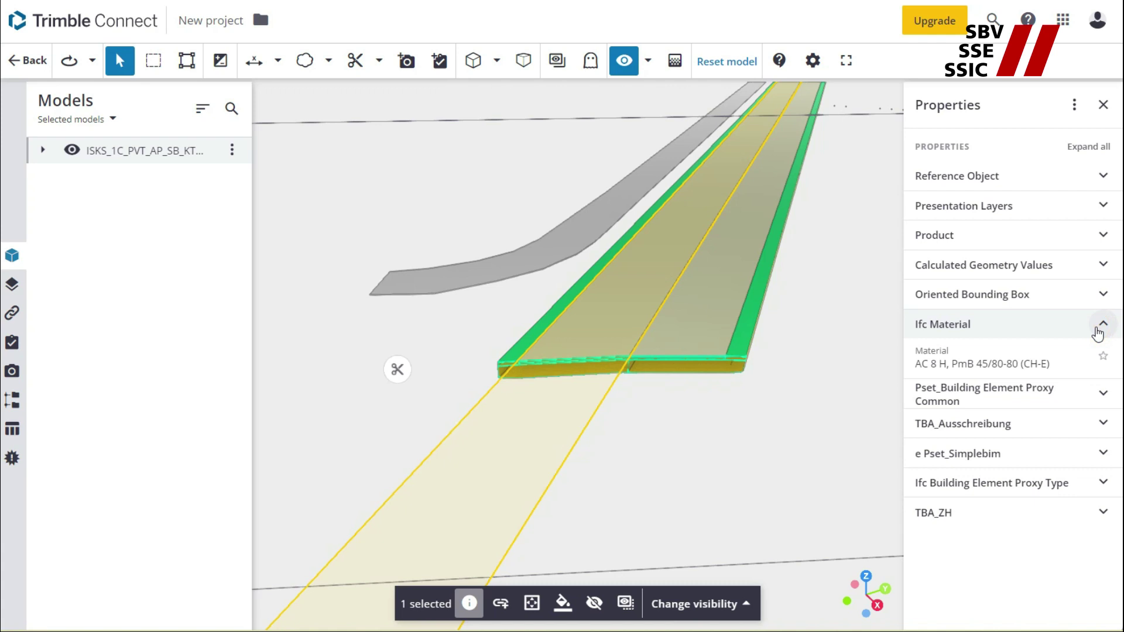
click(1034, 366)
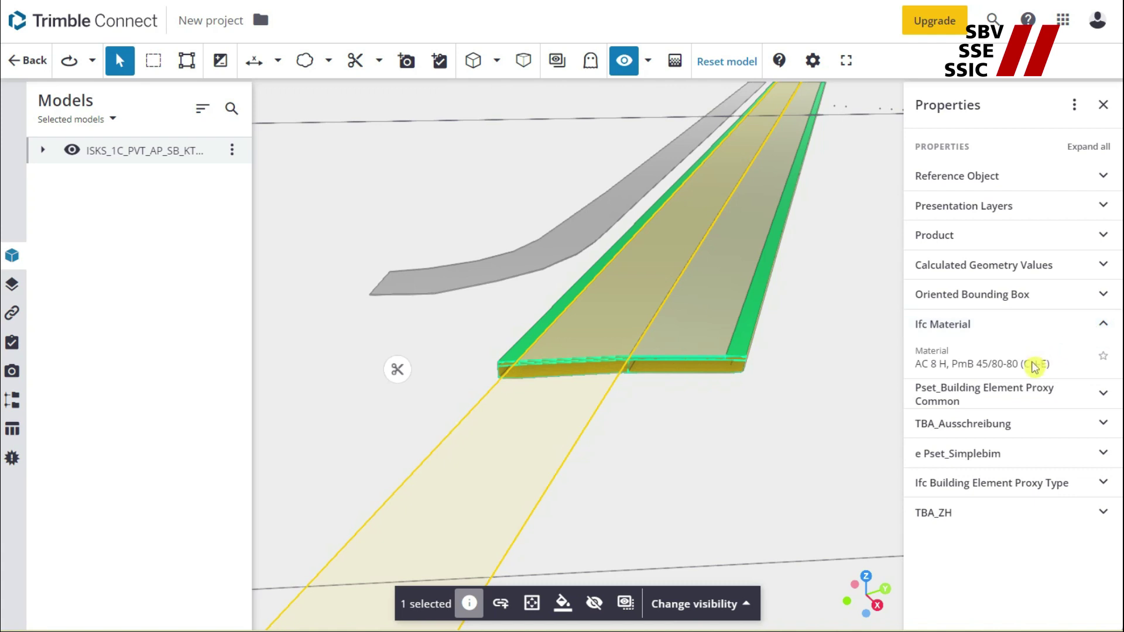
click(1099, 147)
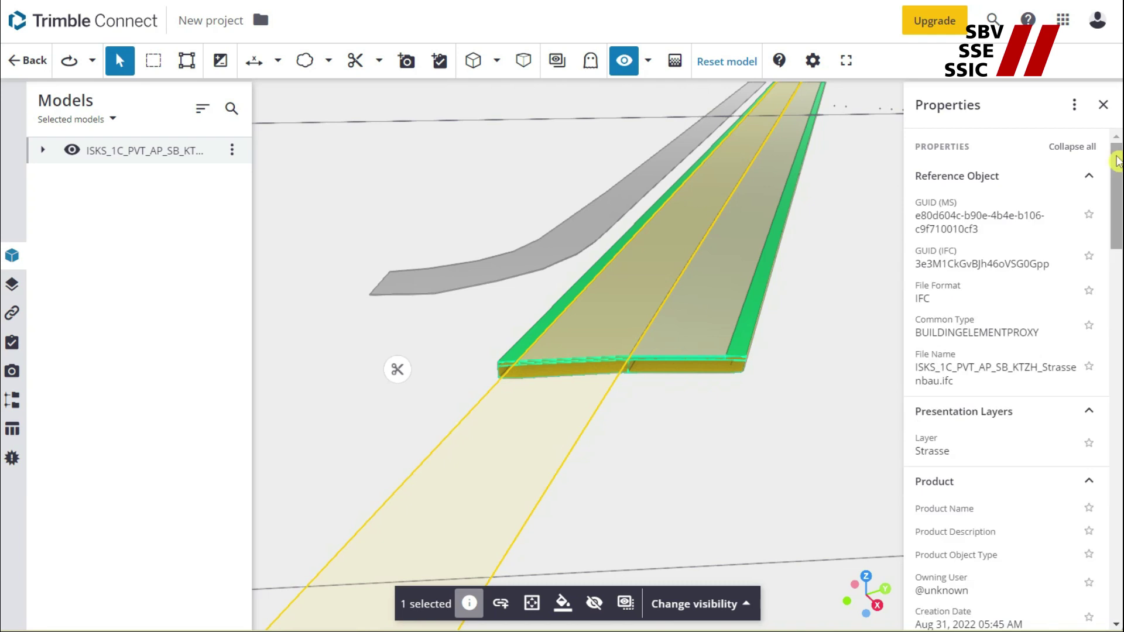
drag(1116, 162, 1116, 305)
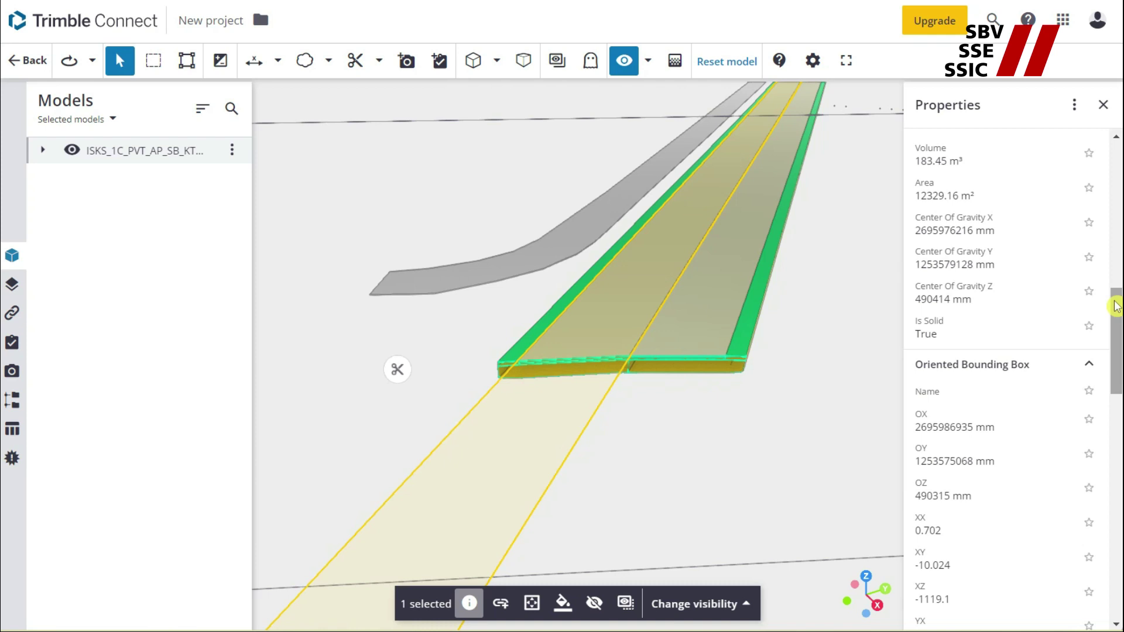
scroll(1116, 305, down, 10)
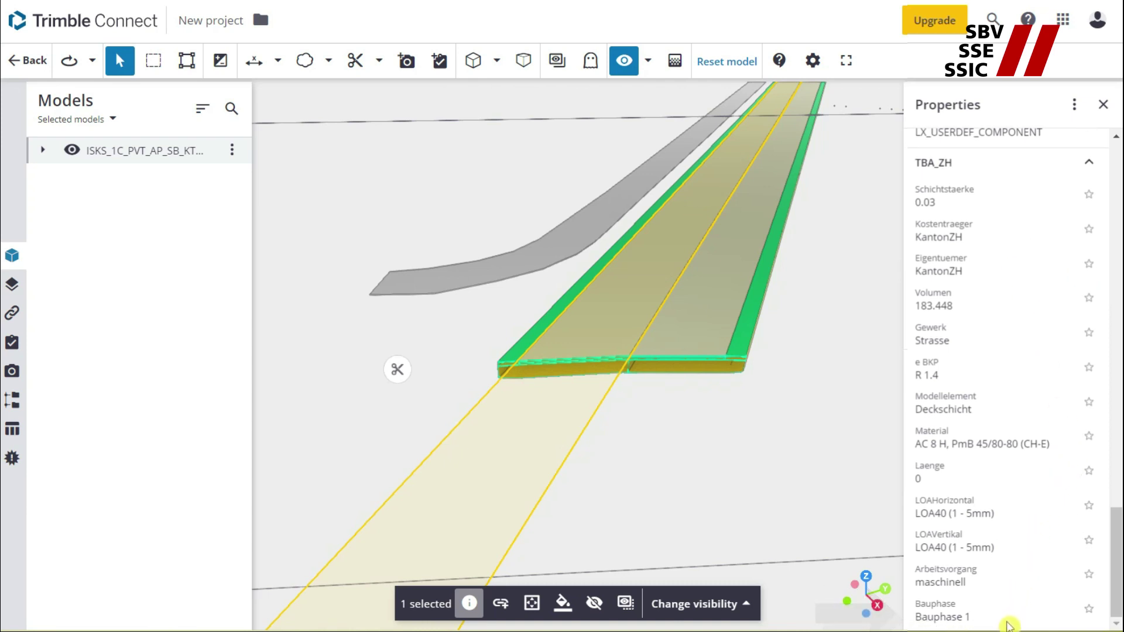
scroll(1092, 255, up, 5)
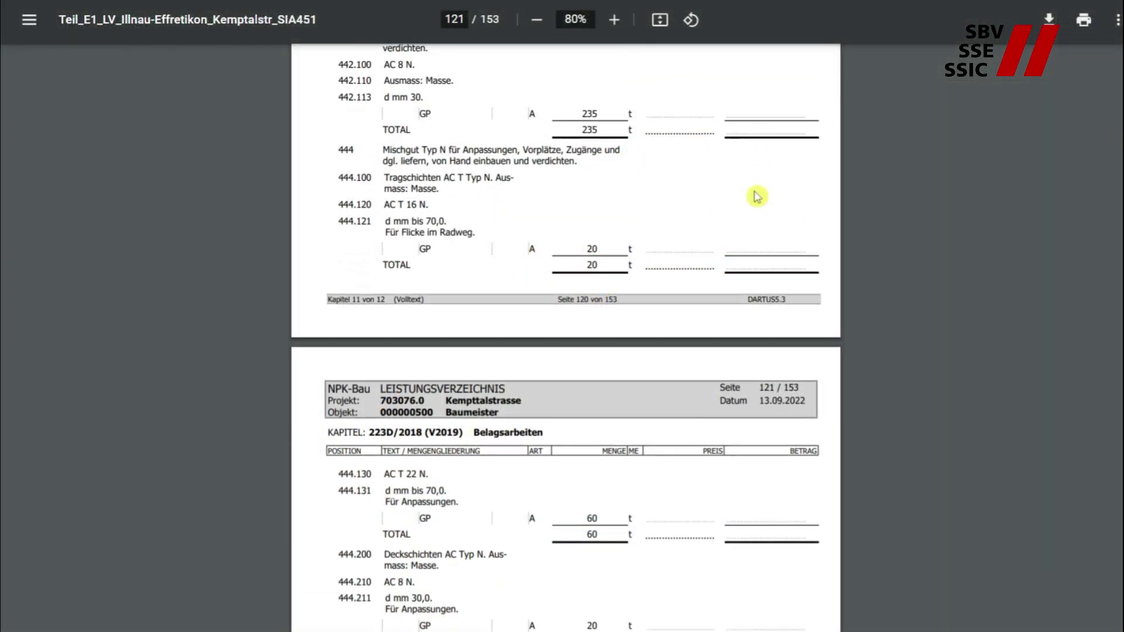
Look up the AC Typ H surface course items under position 464 in the Belagsarbeiten chapter of the bill of quantities PDF.
scroll(755, 196, down, 3)
scroll(757, 196, down, 10)
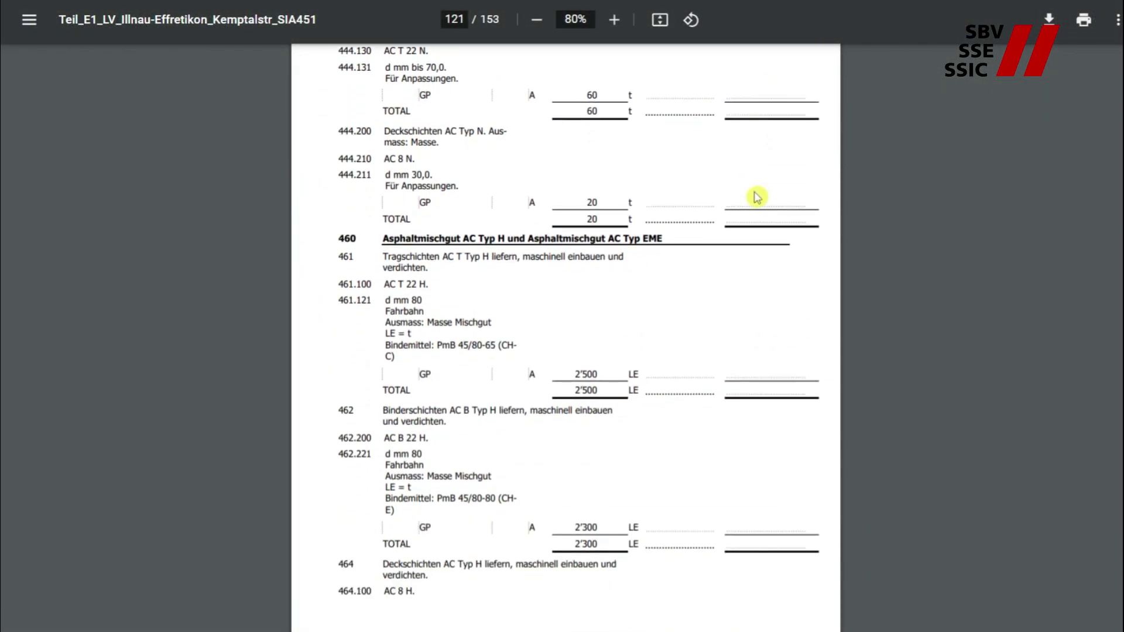
scroll(757, 197, down, 6)
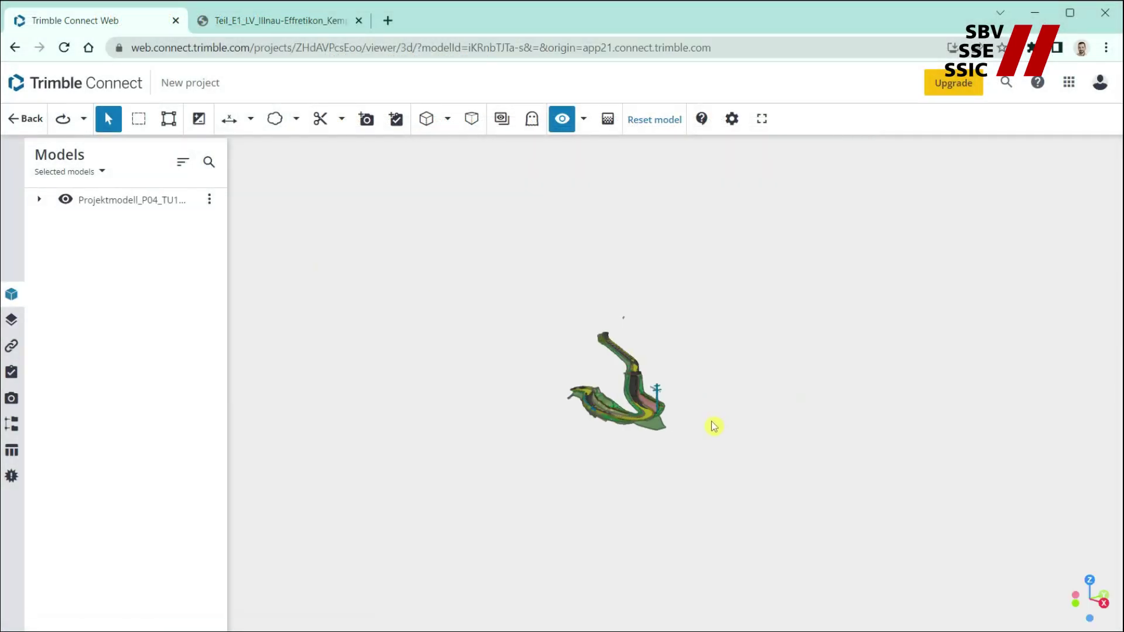
Select the yellow roadway surface in the bend of the Projektmodell_P04 model.
scroll(713, 426, up, 5)
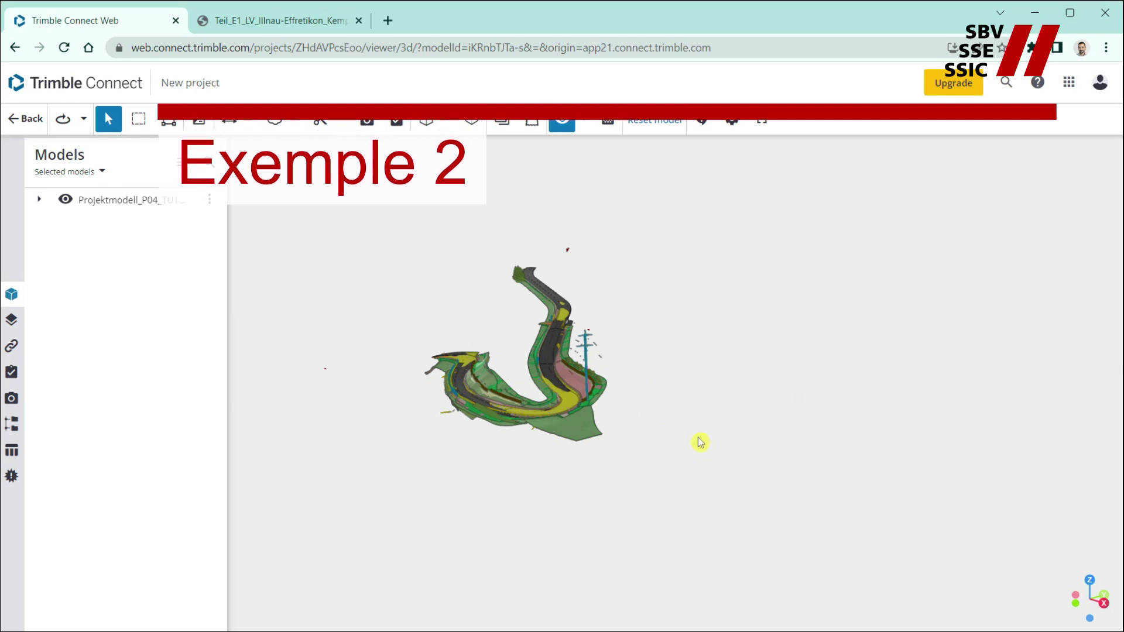
drag(700, 442, 852, 445)
scroll(685, 409, up, 5)
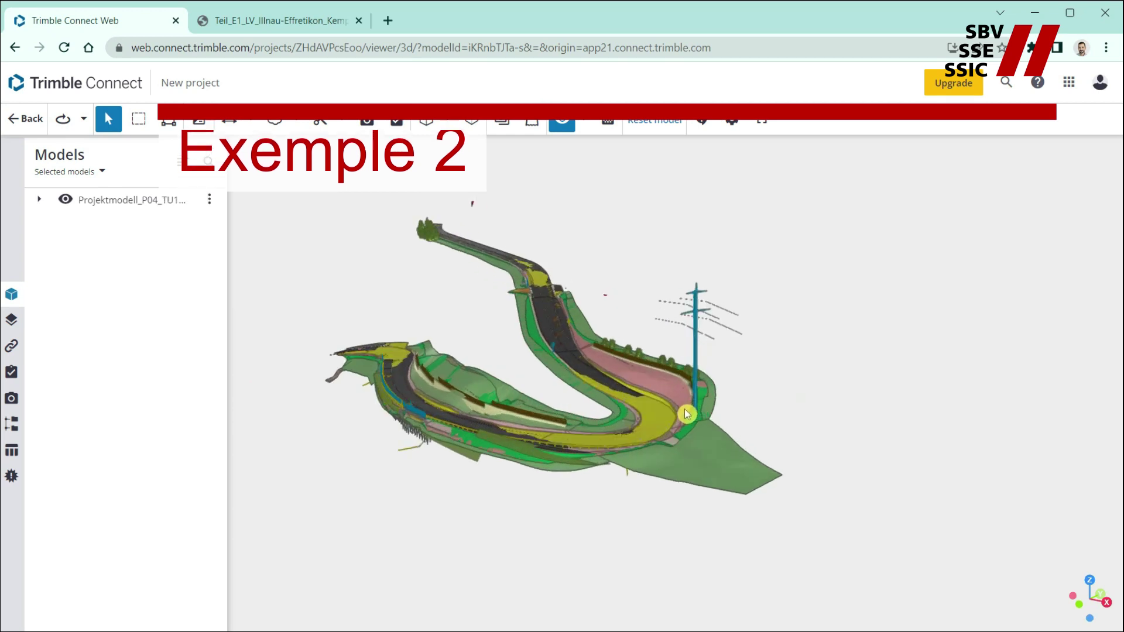
scroll(695, 445, up, 2)
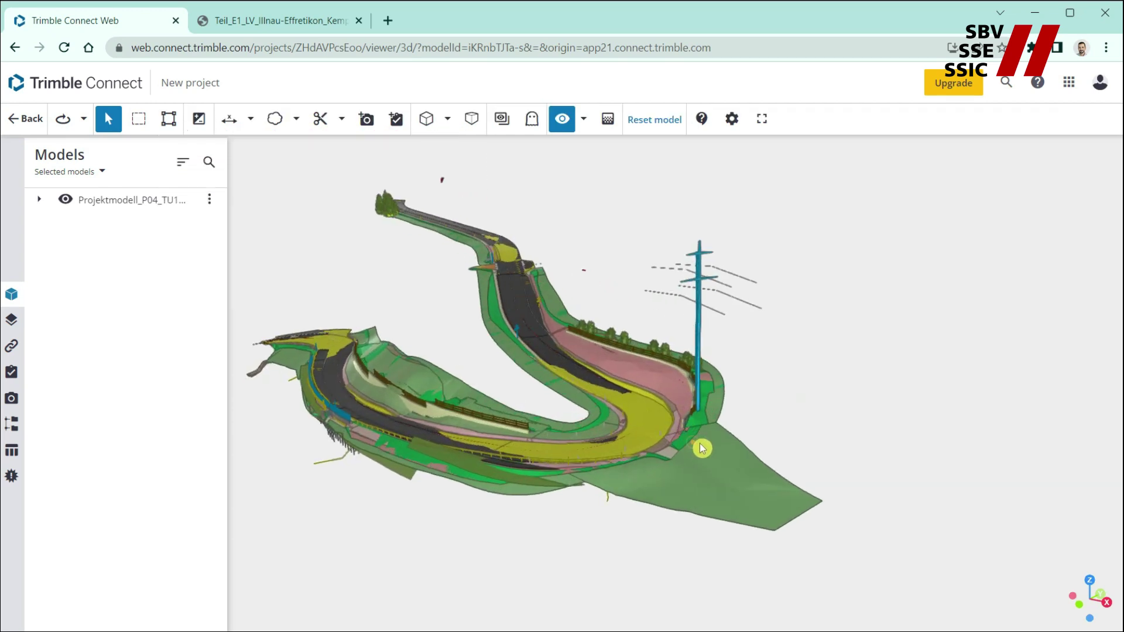
scroll(615, 396, up, 5)
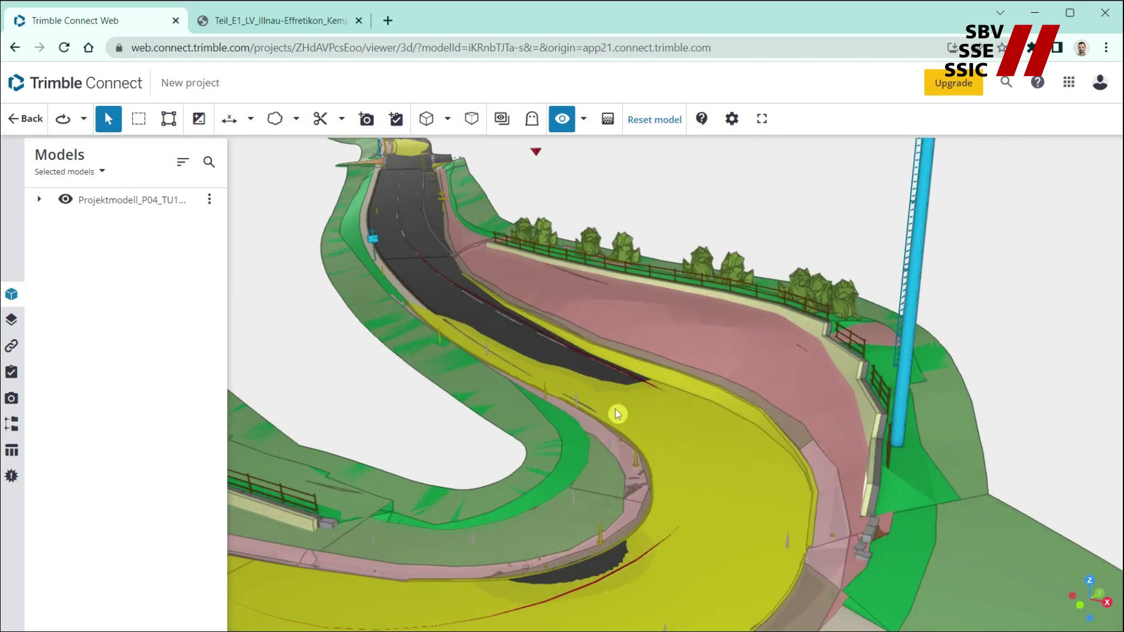
click(617, 413)
scroll(617, 413, up, 1)
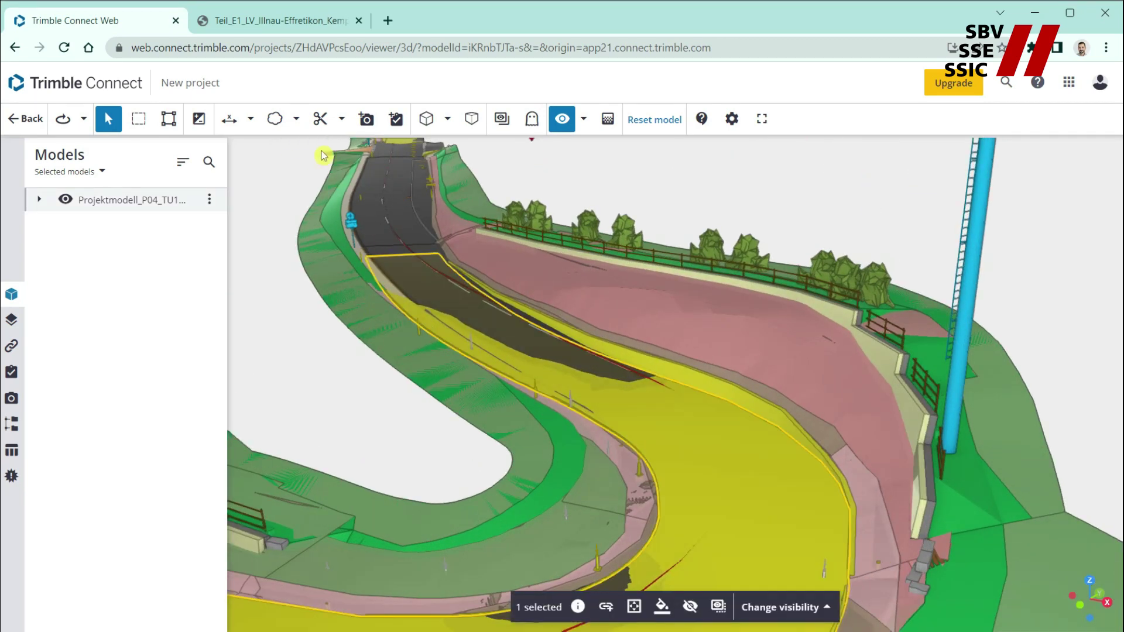
Place a clip plane on the retaining wall at the outside of the bend to cut through the roadway.
click(319, 119)
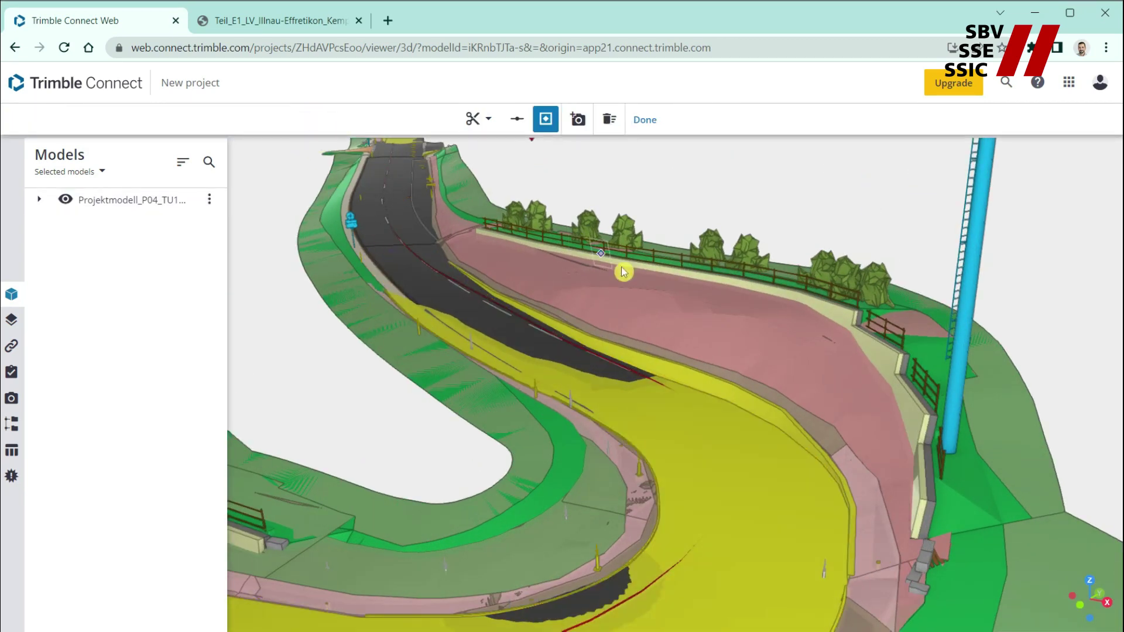
click(926, 418)
drag(882, 490, 950, 459)
scroll(755, 526, up, 5)
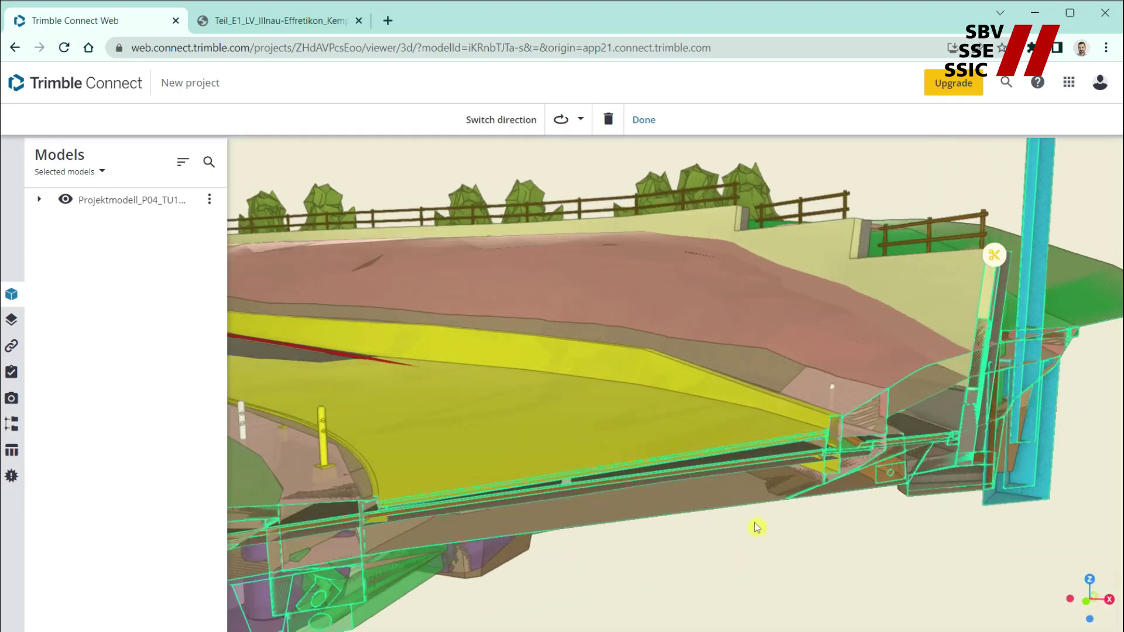
Select the yellow surface layer at the cut and open its properties.
click(711, 391)
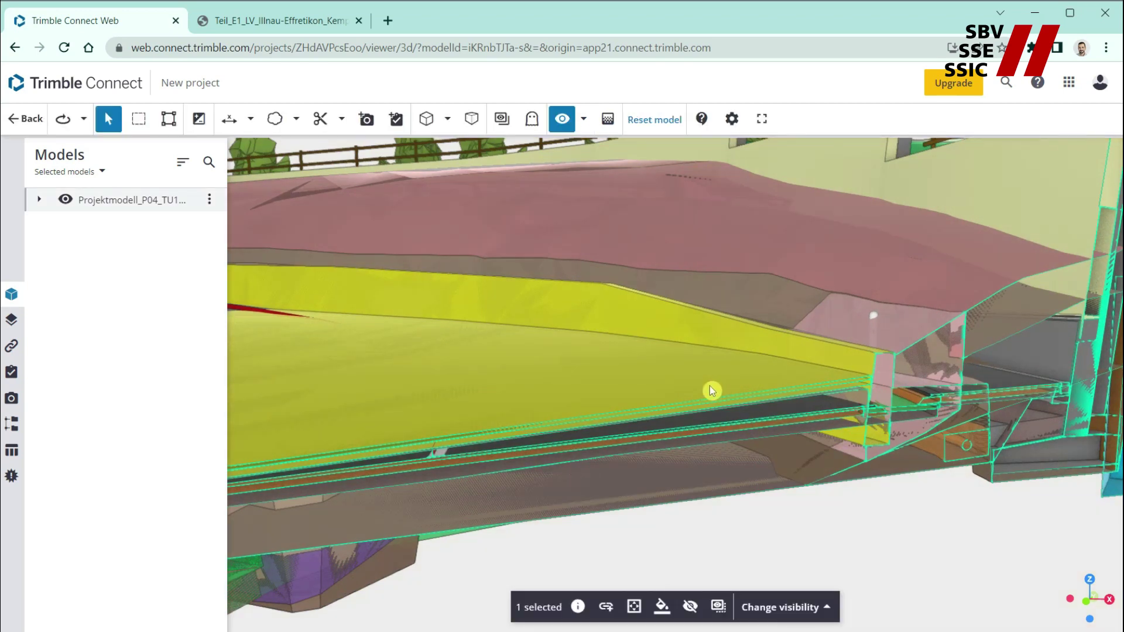
click(578, 606)
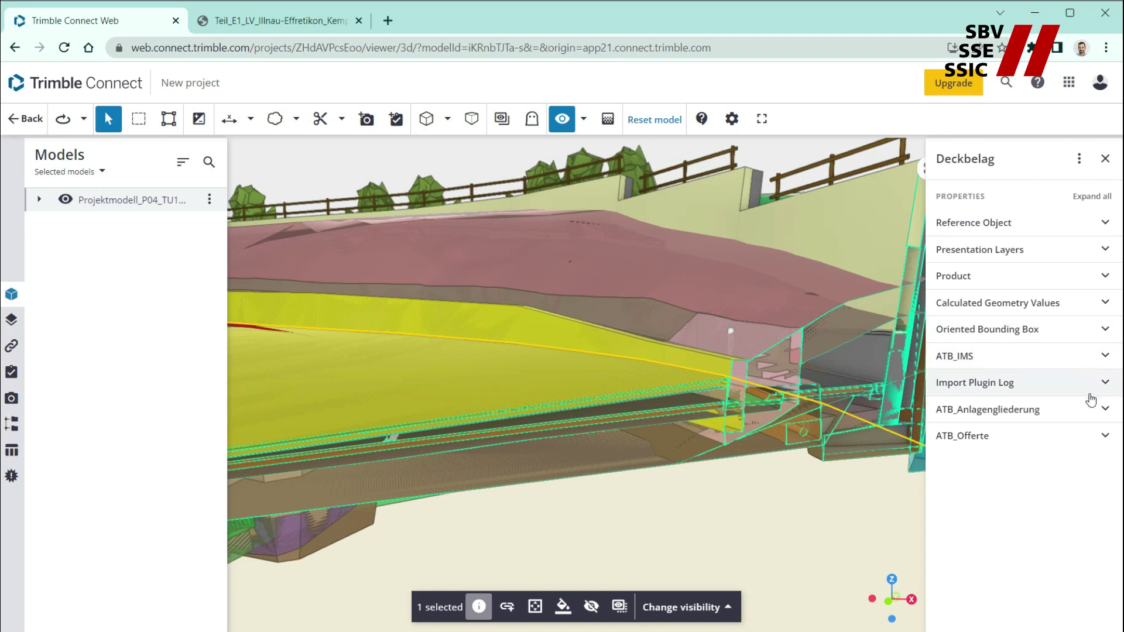
Expand the ATB_Offerte properties of the Deckbelag layer and read them through to the Beschreibung text.
click(1102, 439)
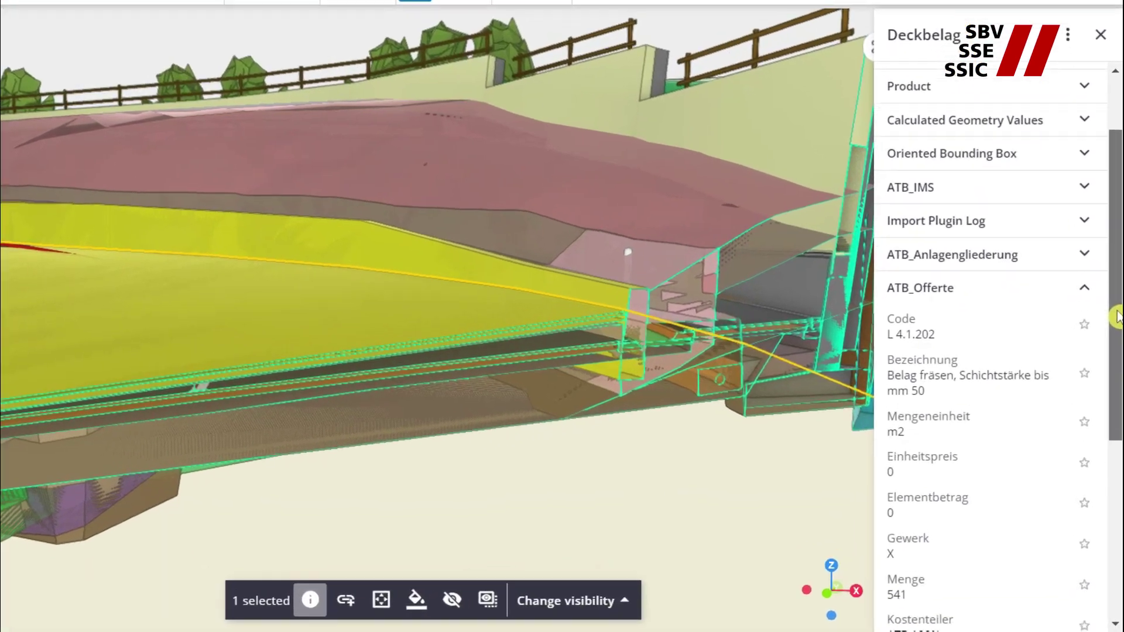
drag(1116, 316, 1116, 386)
drag(1117, 339, 1117, 480)
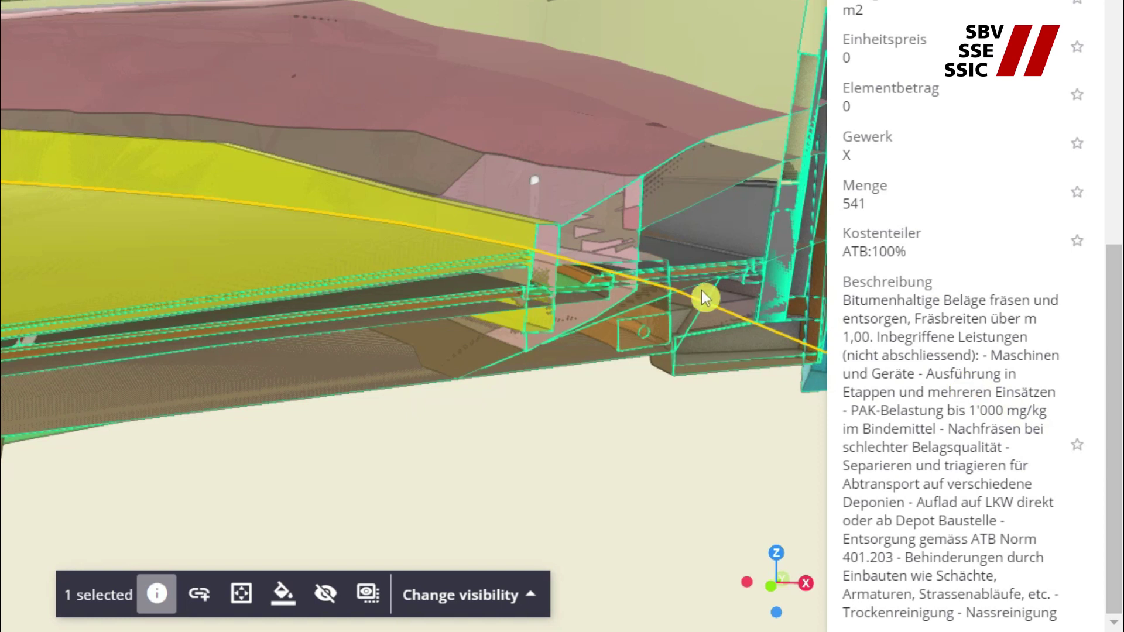
Hide the selected Deckbelag layer, select the pavement layer beneath it and read its offer description.
click(326, 595)
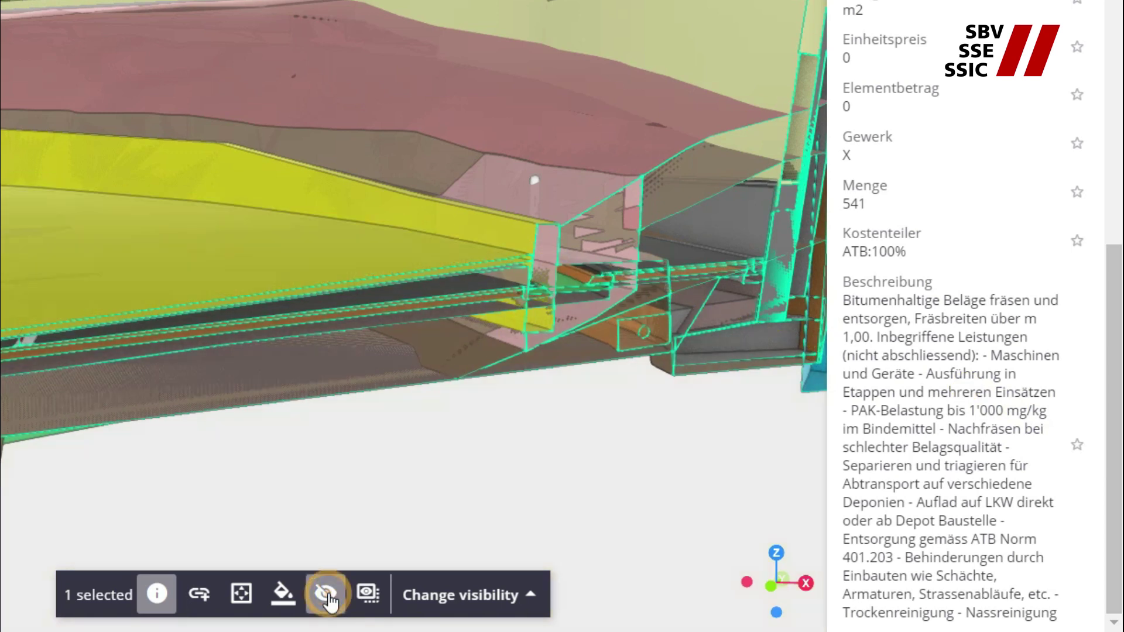
click(373, 263)
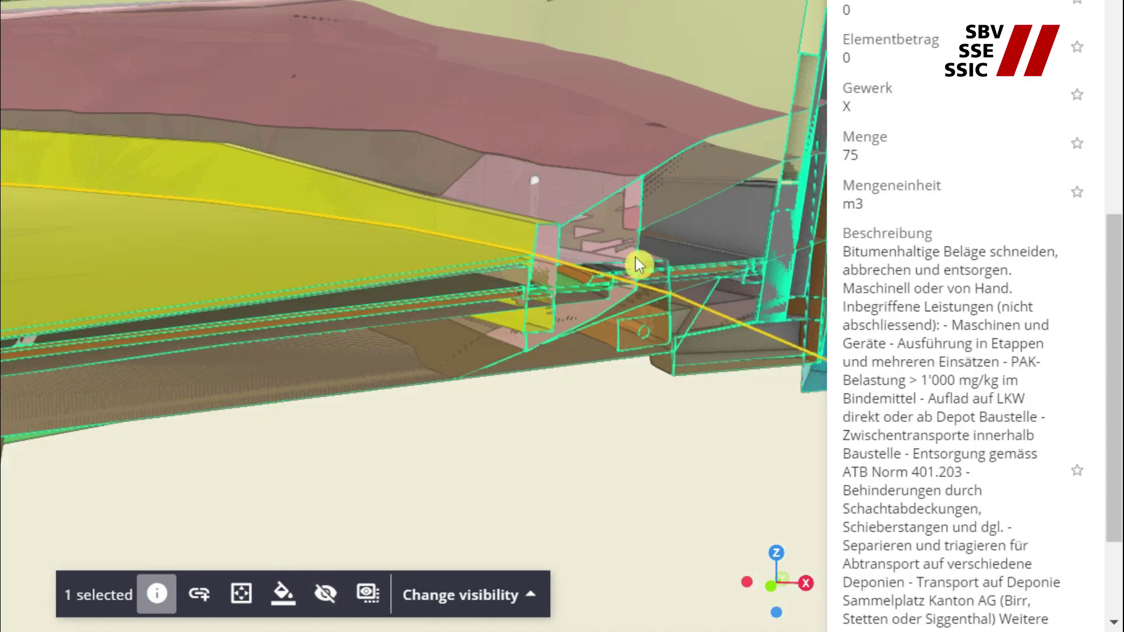
drag(1111, 300, 1112, 404)
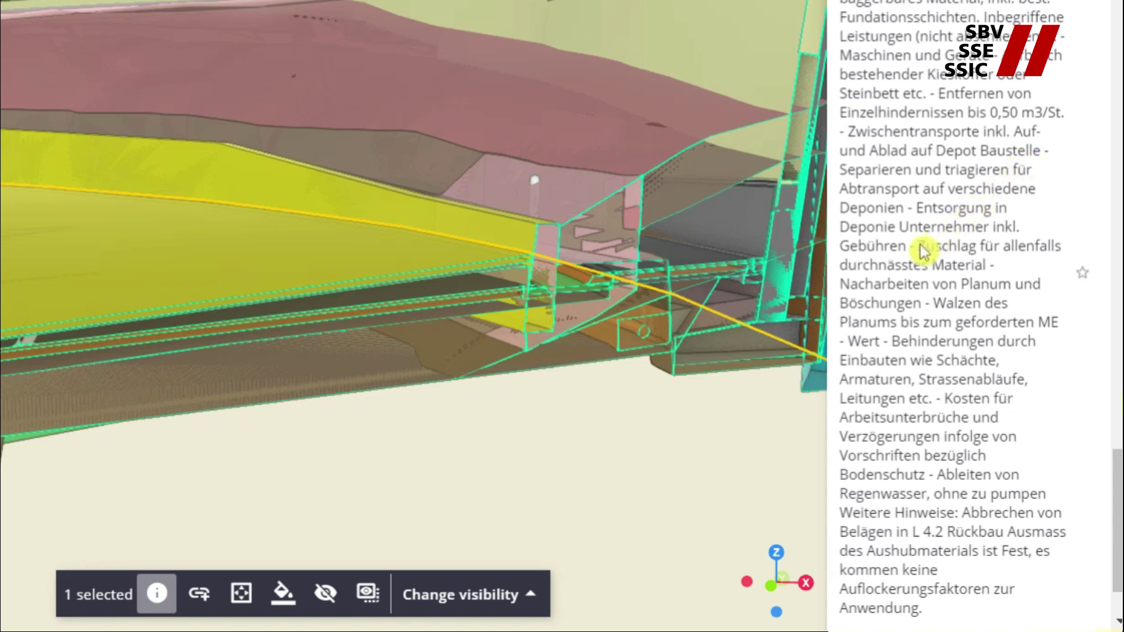
Highlight the passages on the surcharge for soaked material, draining rainwater and obstructions from installations in the excavation description.
drag(929, 248, 953, 261)
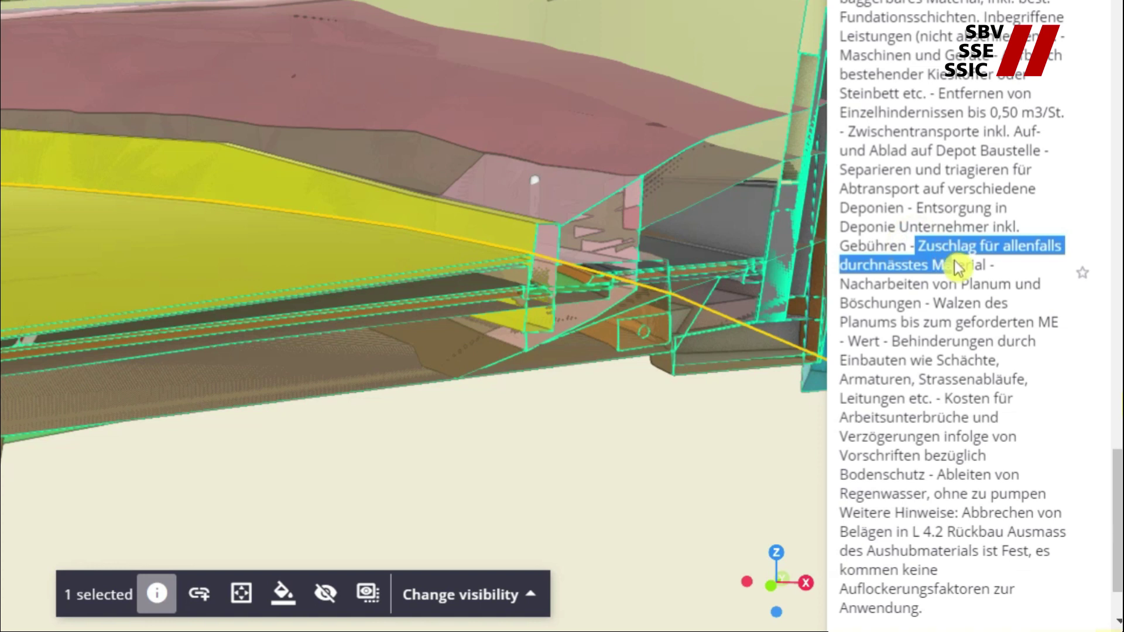
drag(944, 399, 932, 495)
click(939, 486)
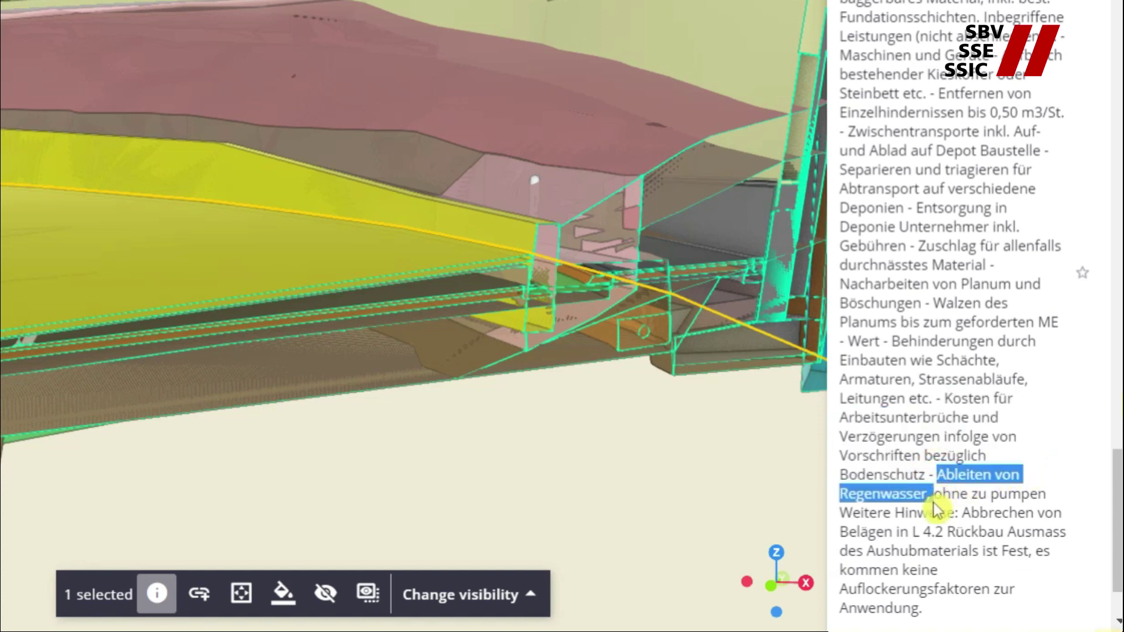
drag(891, 341, 915, 374)
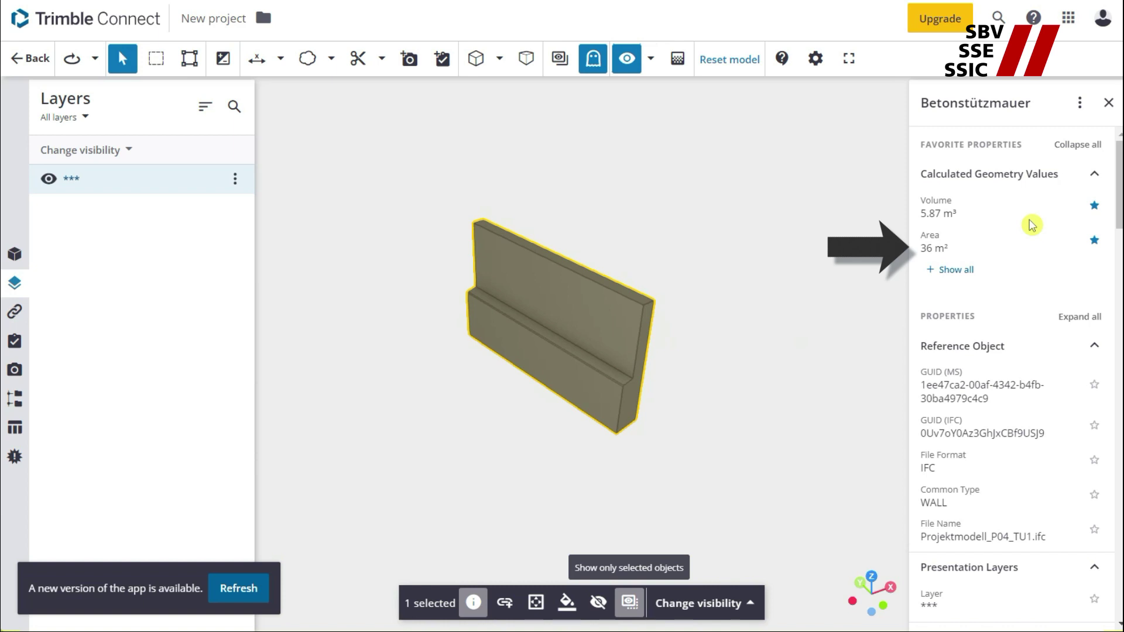
Measure the isolated Betonstützmauer lengthwise across the upper part of its front face.
mouse_move(695, 341)
mouse_down()
mouse_move(790, 308)
mouse_move(784, 283)
mouse_move(710, 246)
mouse_move(642, 243)
mouse_move(469, 294)
mouse_move(492, 321)
mouse_move(576, 350)
mouse_move(647, 359)
mouse_move(768, 341)
mouse_up()
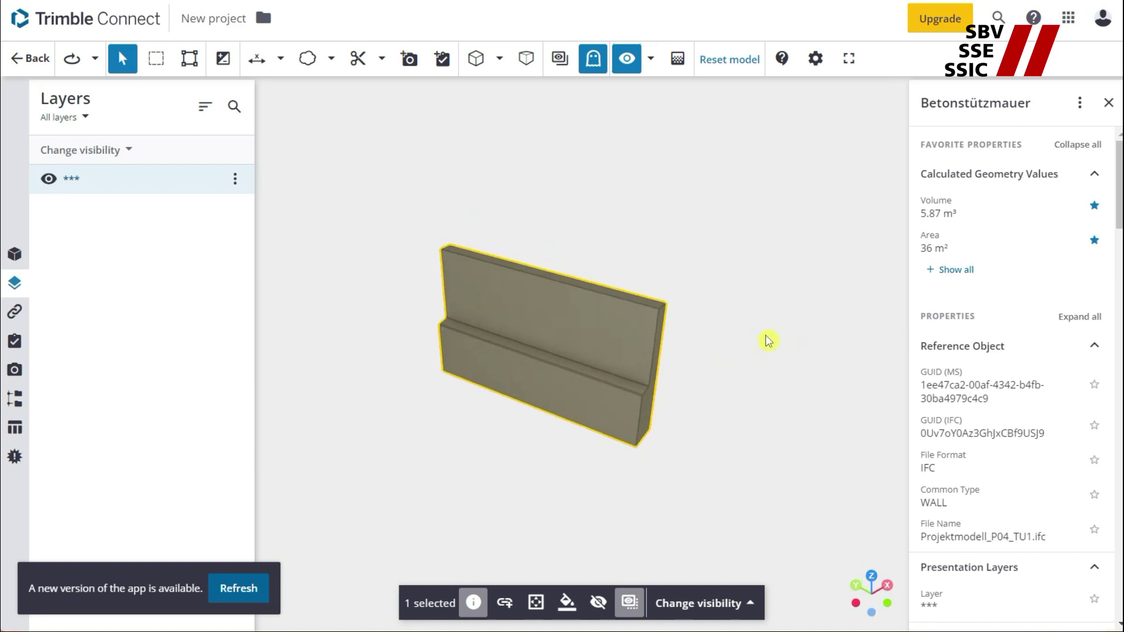
click(259, 59)
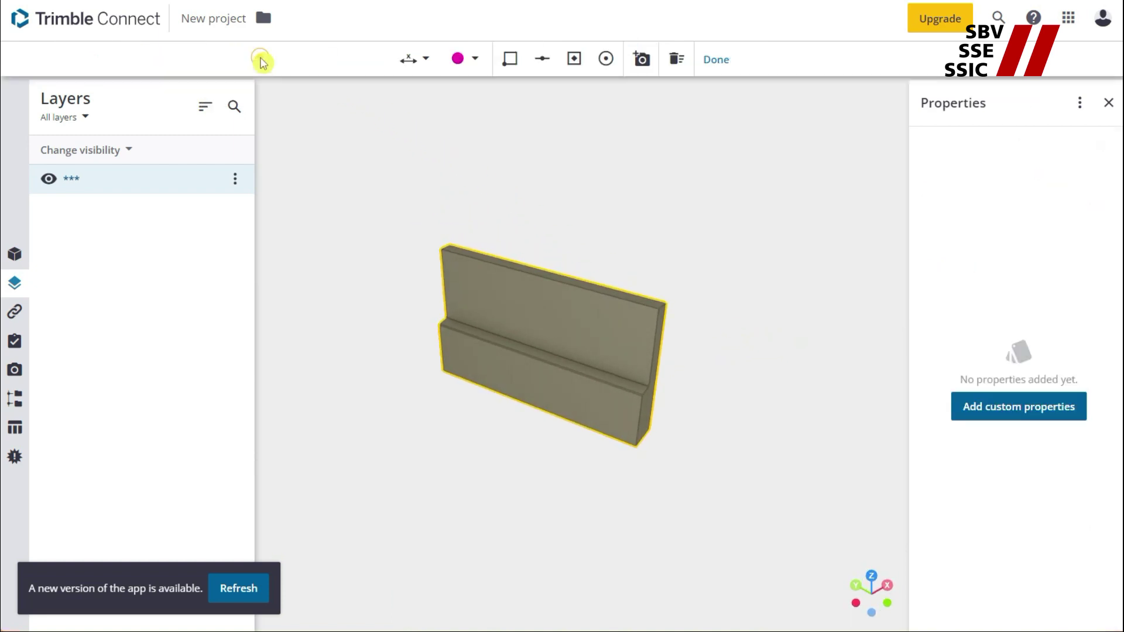
click(447, 284)
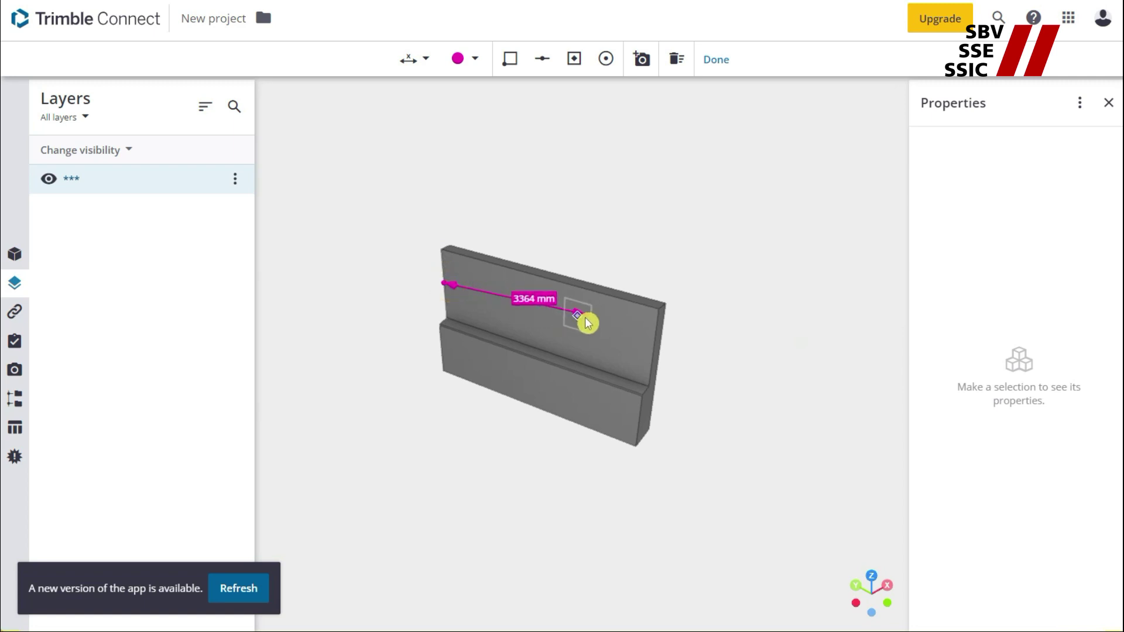
click(648, 345)
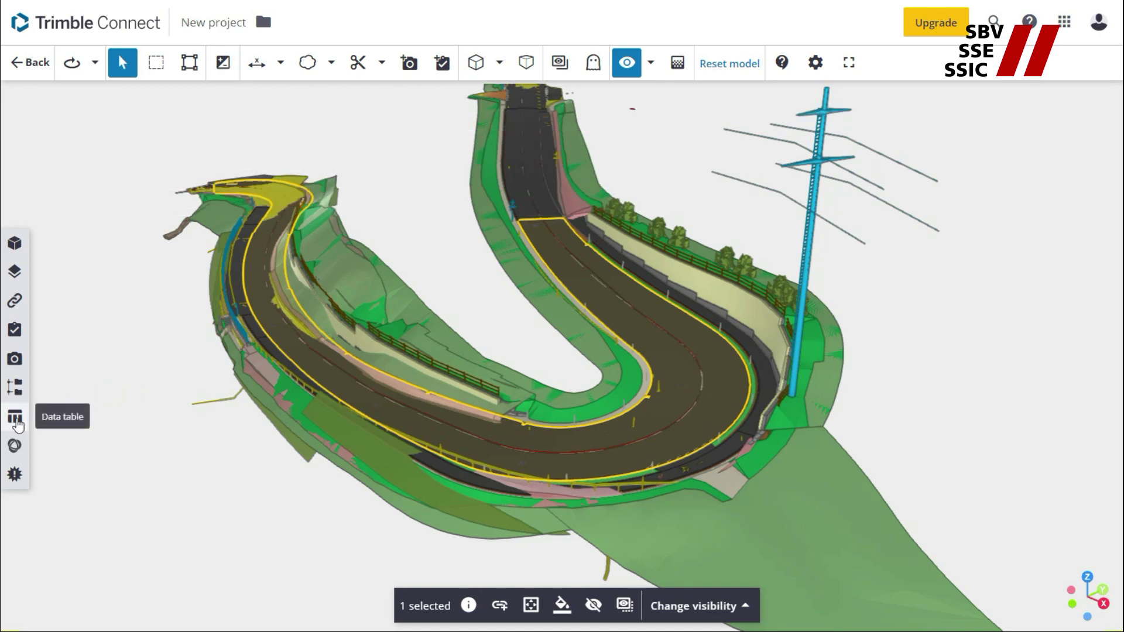
Open the data table, restrict its content to the selected objects, and set it back to all objects.
click(16, 420)
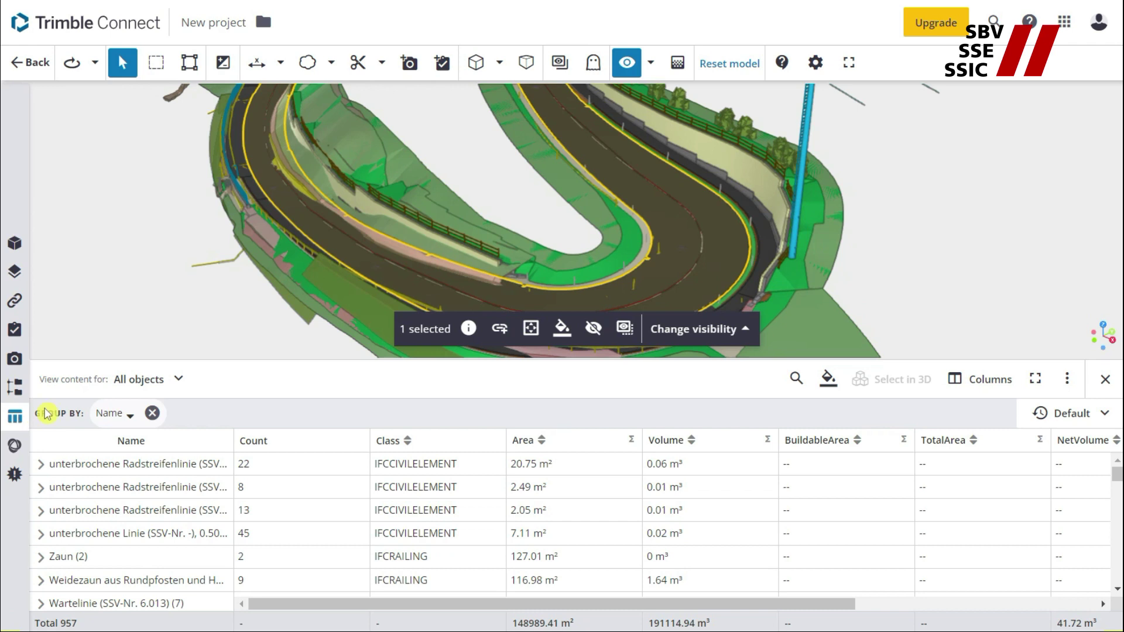
click(117, 380)
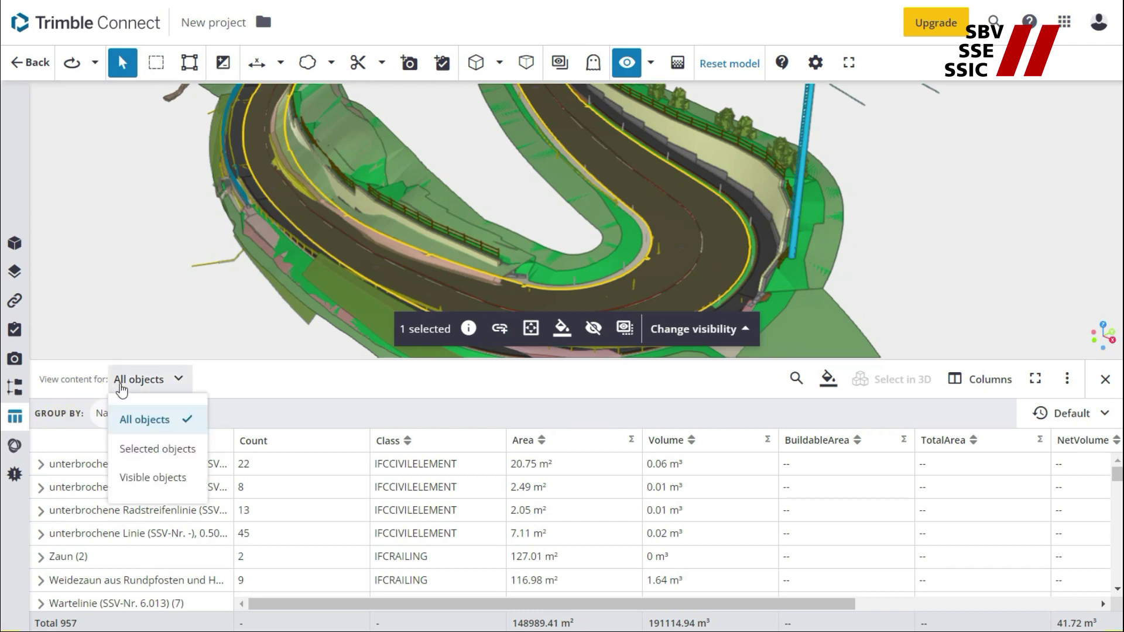
click(130, 450)
click(172, 389)
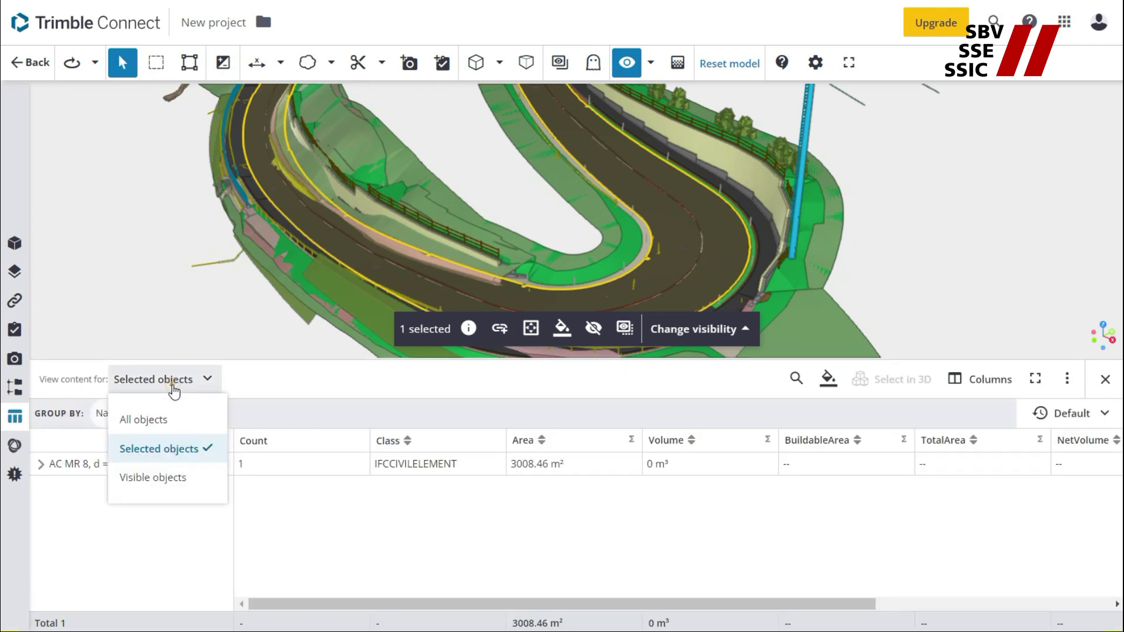
click(155, 426)
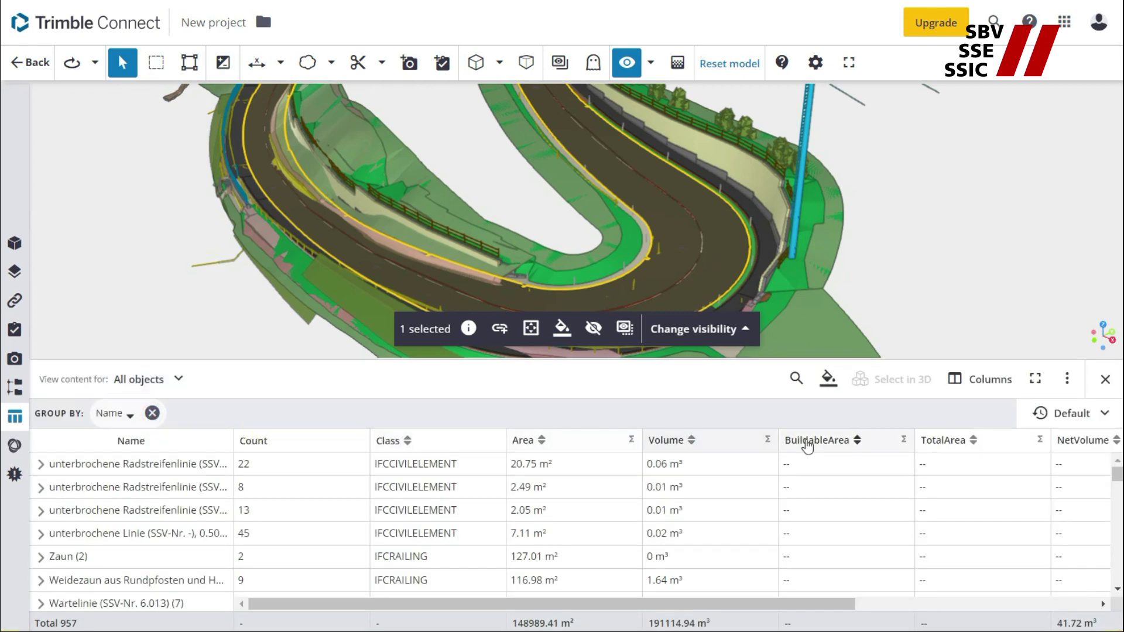
Add the AllgemeinesEigeneFelder_Bauwerksart Code property as a visible column of the data table.
click(987, 378)
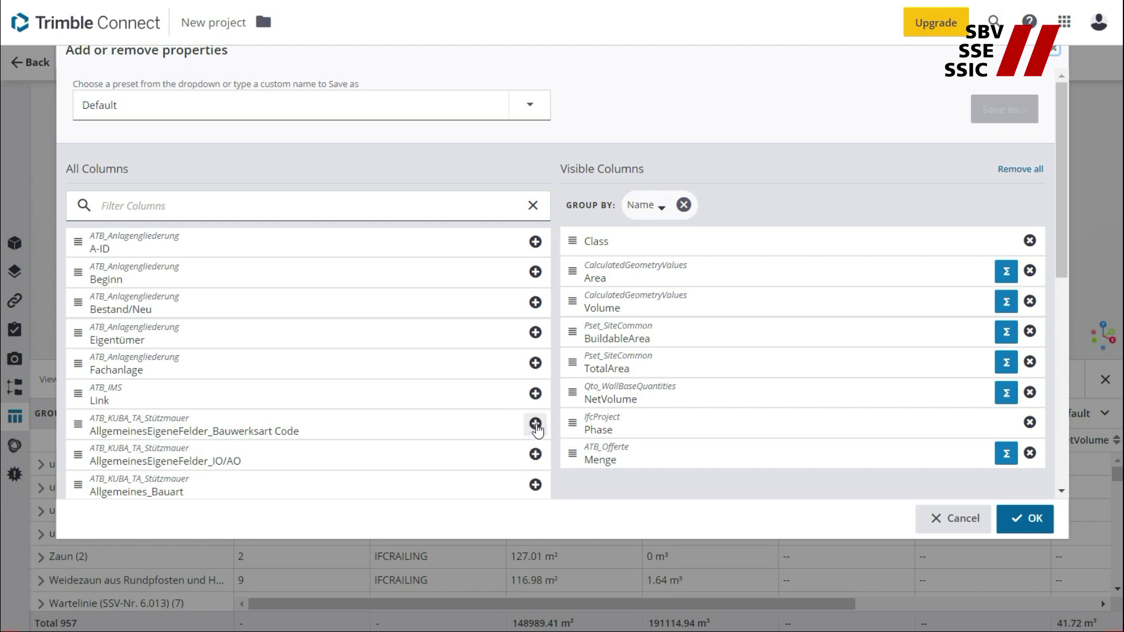
click(535, 424)
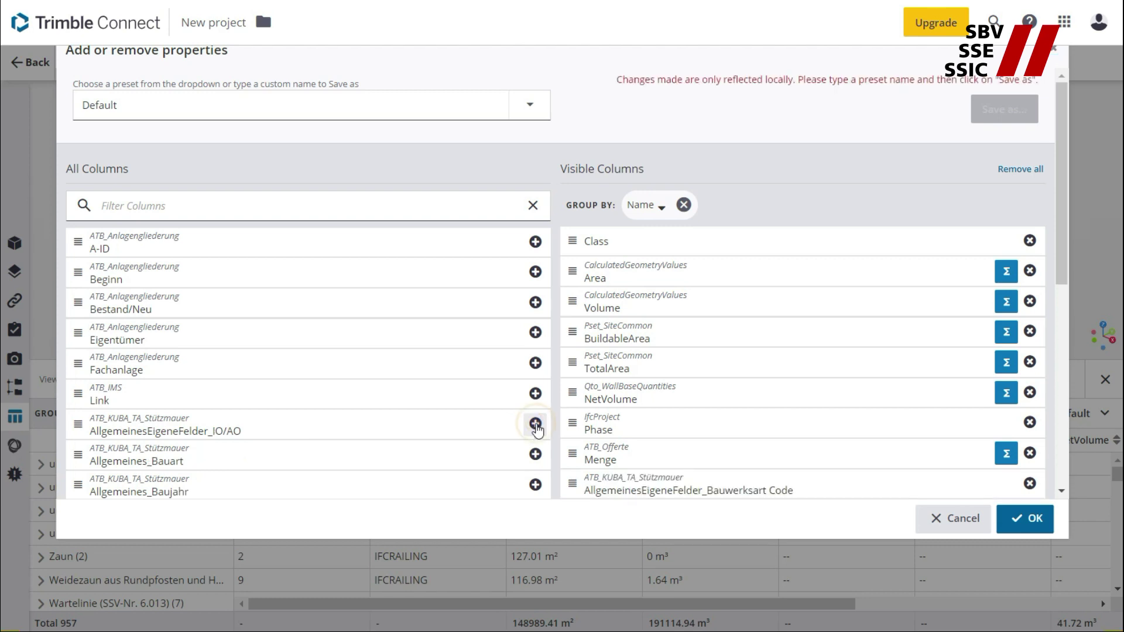
click(1019, 518)
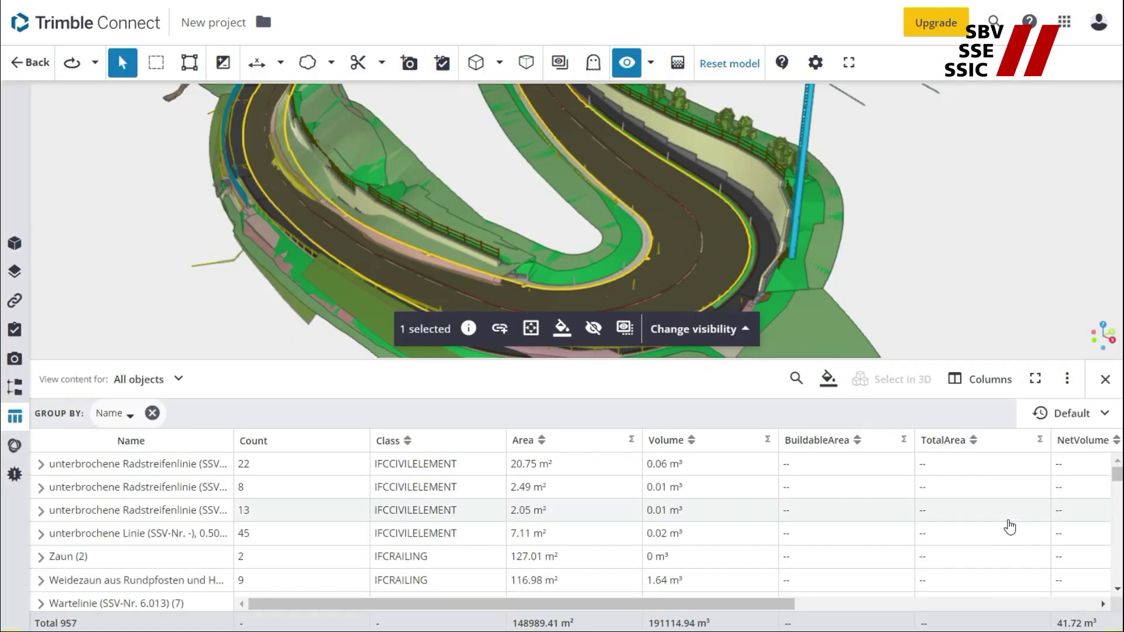
Export the data table to CSV with ungrouped data and default precision, and open the downloaded file in Excel.
click(1074, 382)
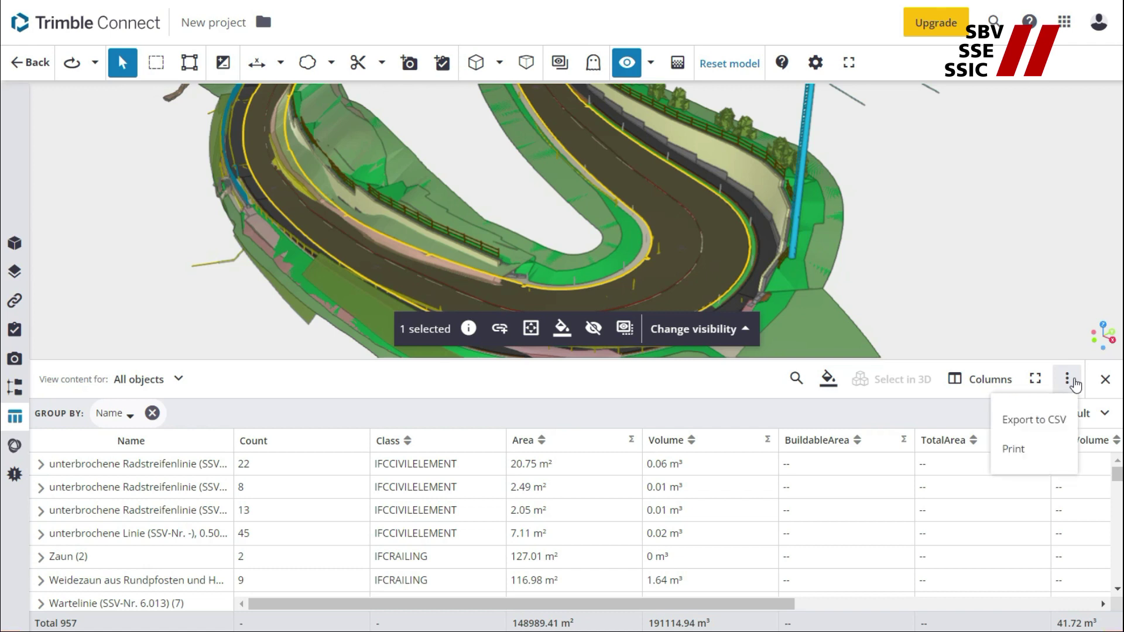
click(1056, 422)
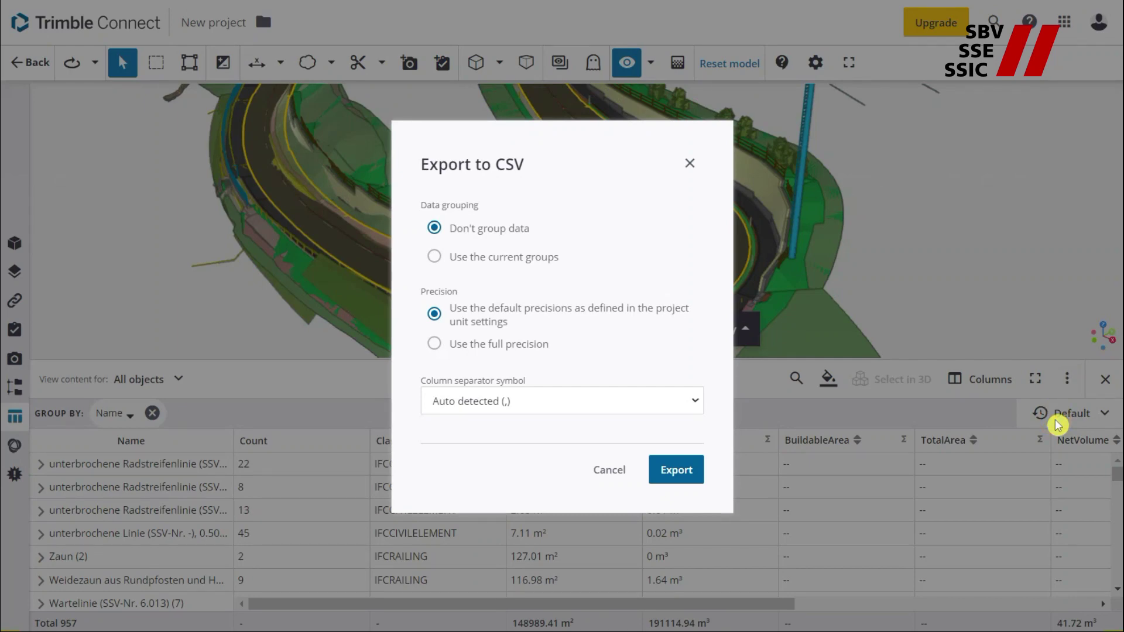
click(690, 469)
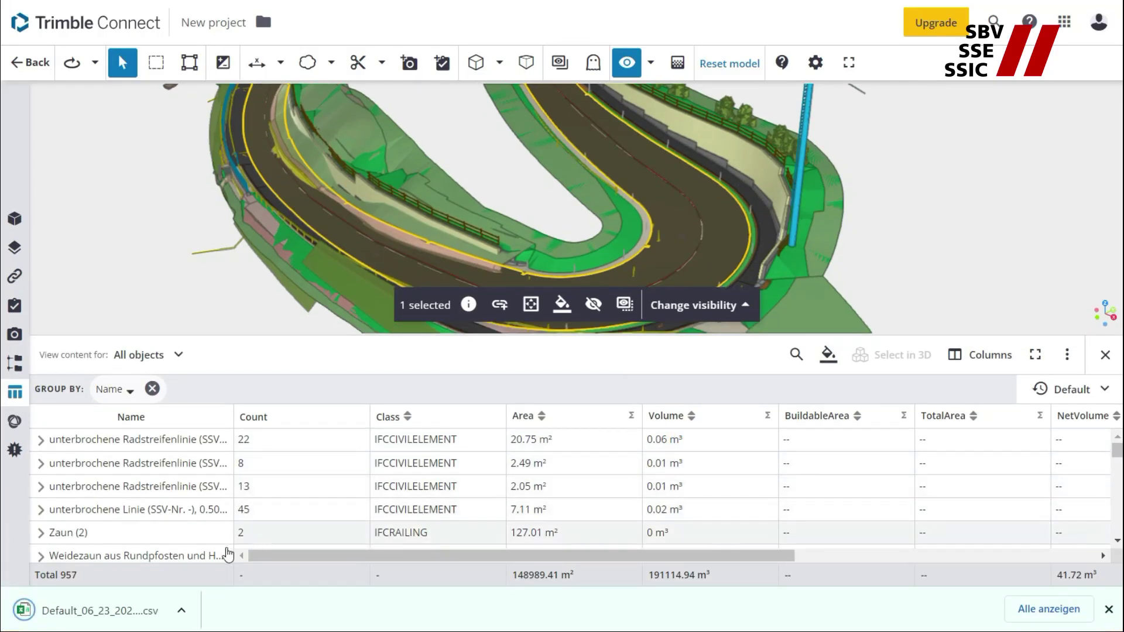
click(181, 614)
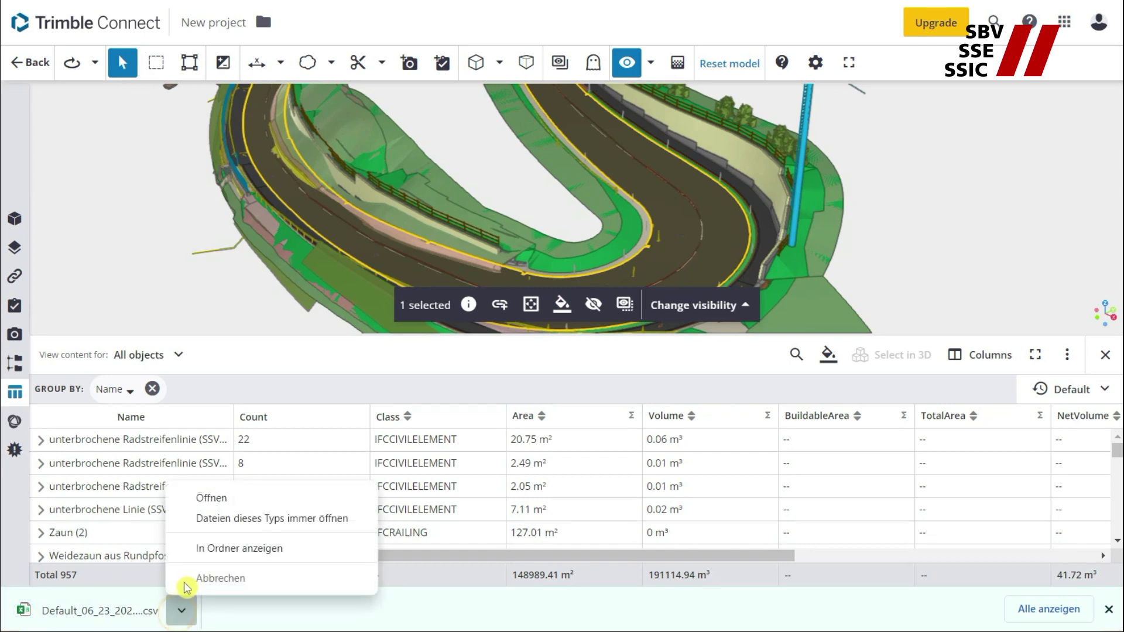
click(212, 498)
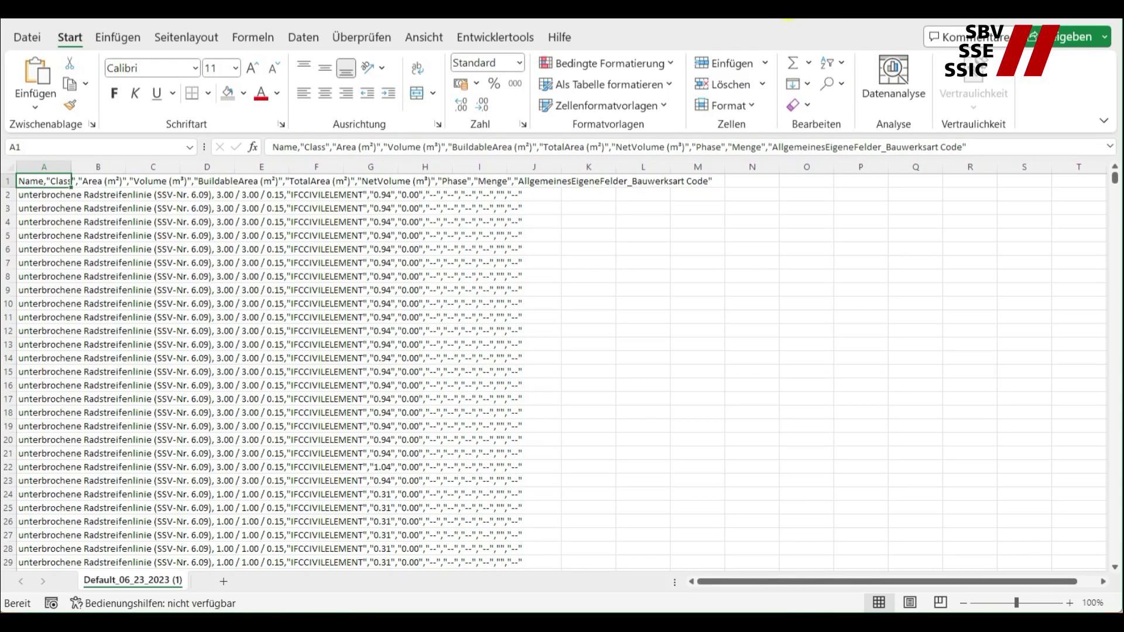
Split the text in column A into separate columns as delimited data, using tab and comma delimiters and the standard format.
click(42, 165)
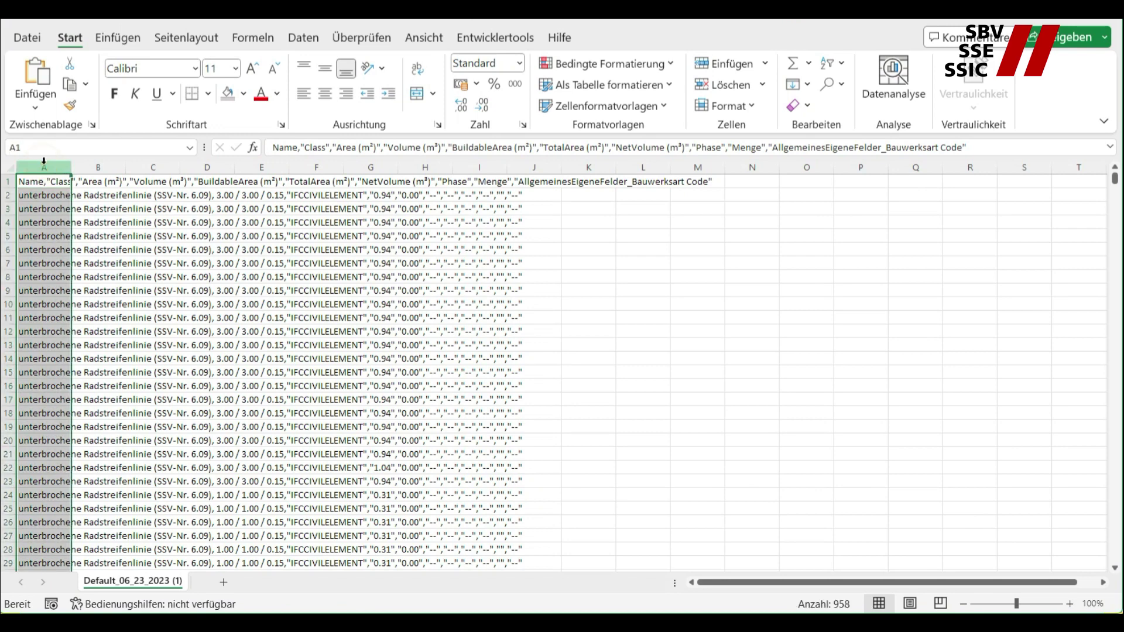
click(304, 38)
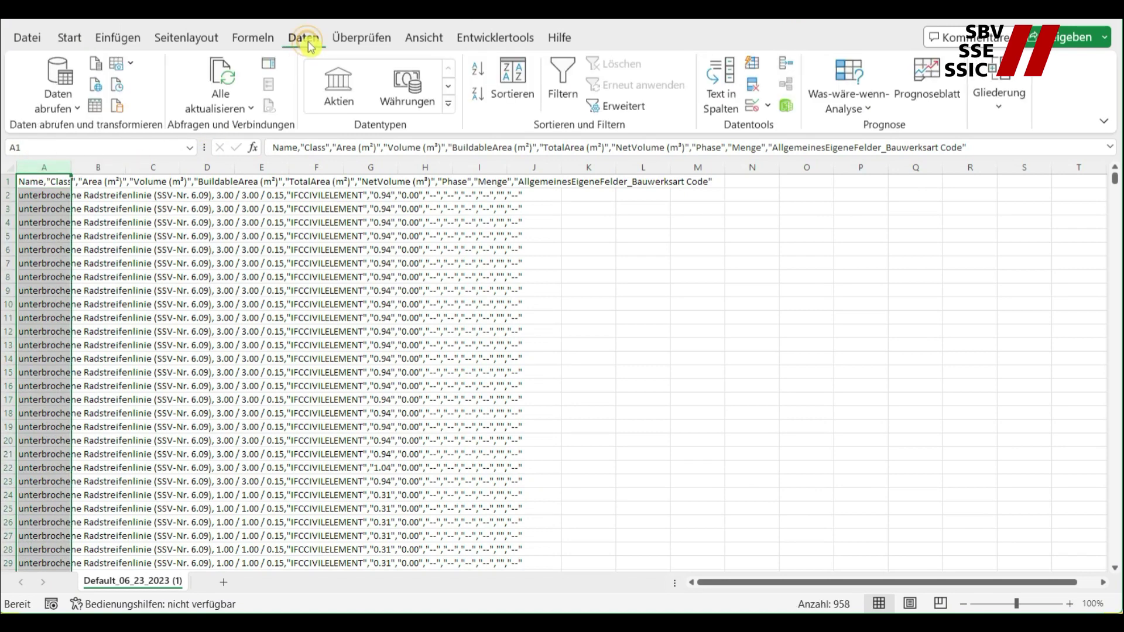
click(724, 111)
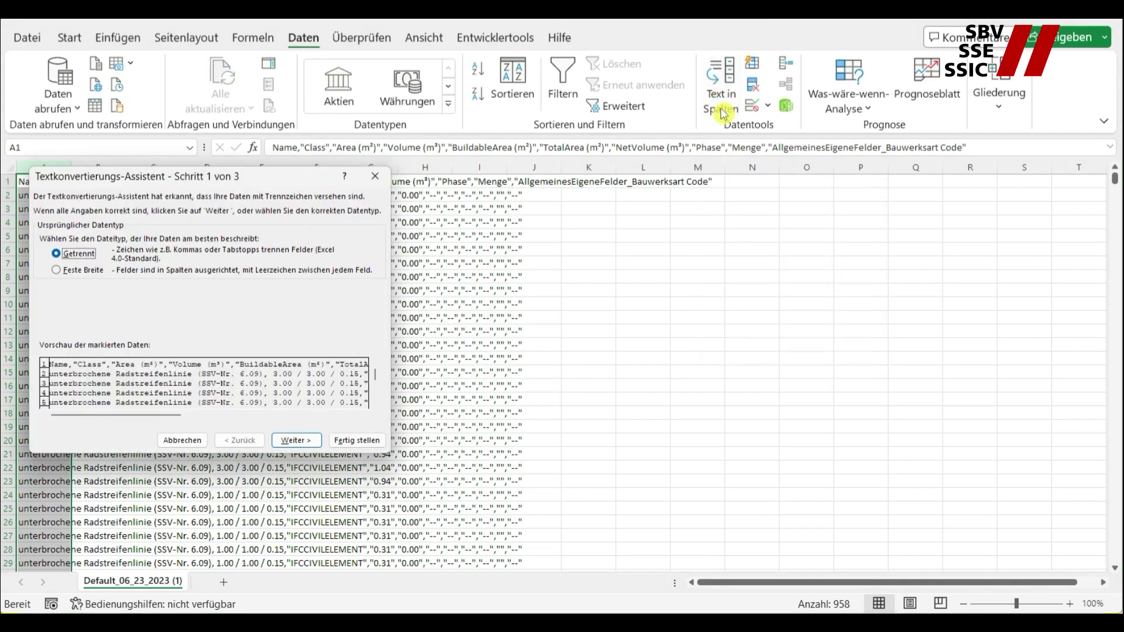
click(296, 441)
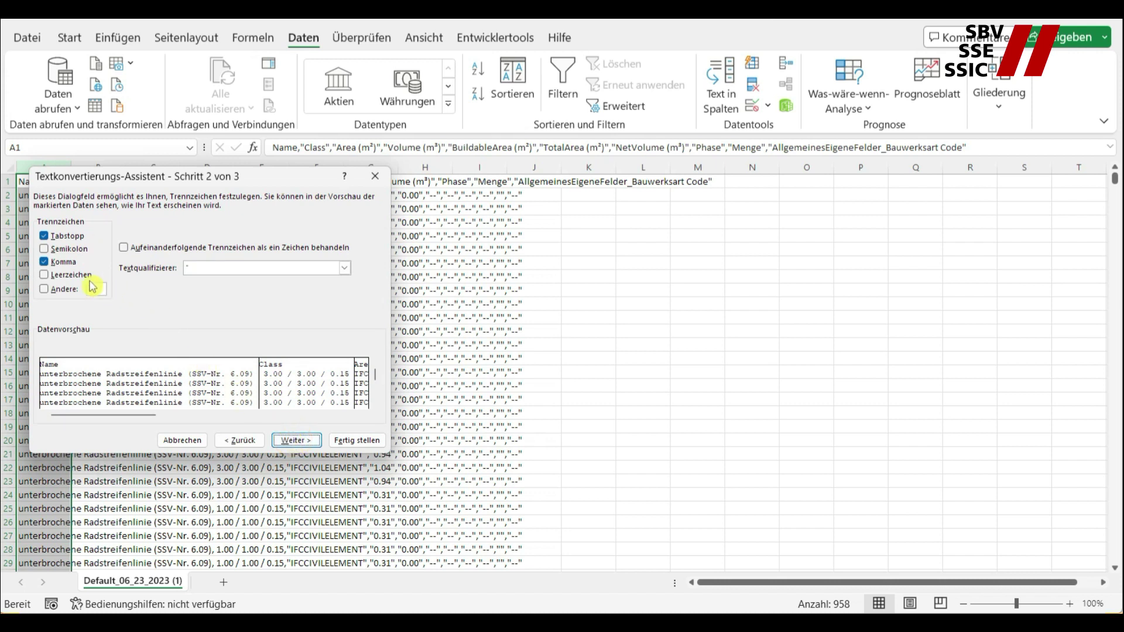
click(56, 264)
click(61, 264)
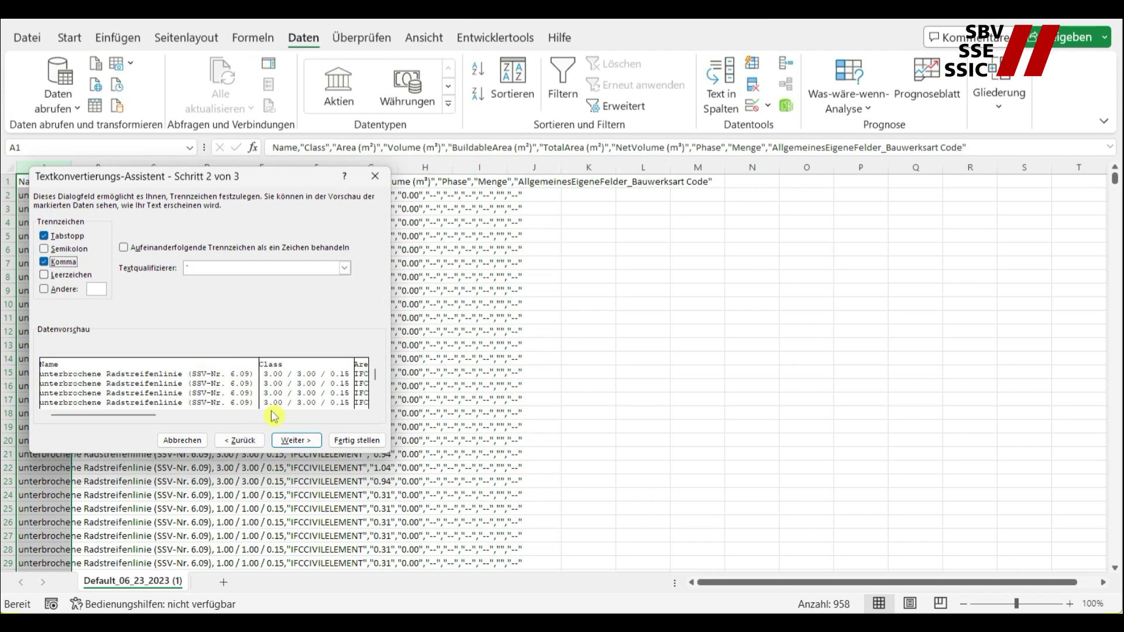
click(290, 444)
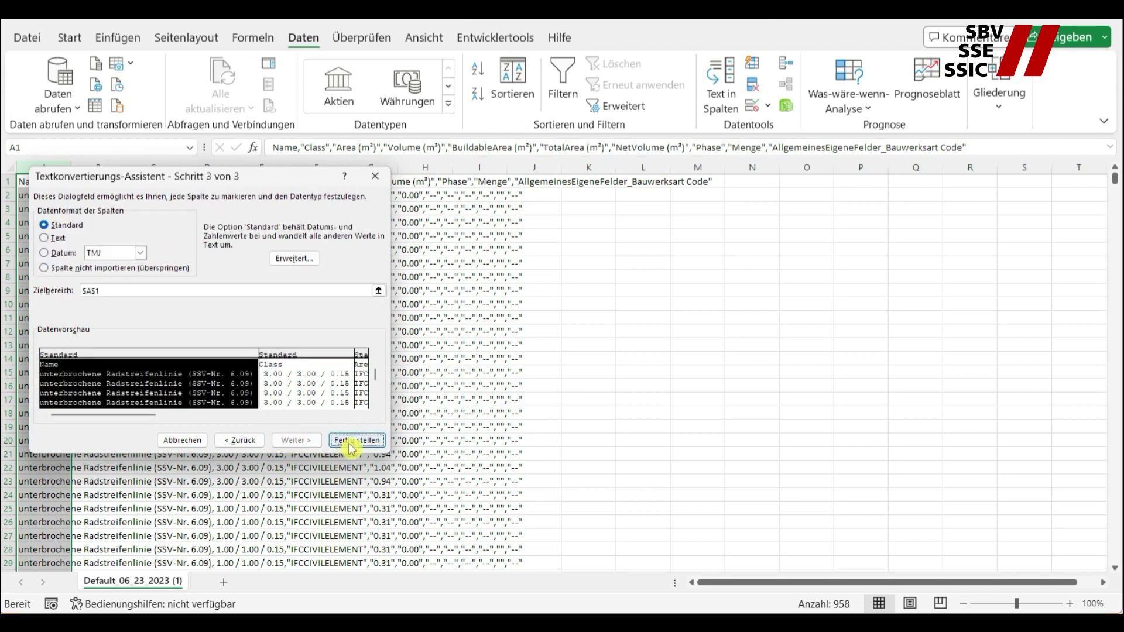
click(355, 441)
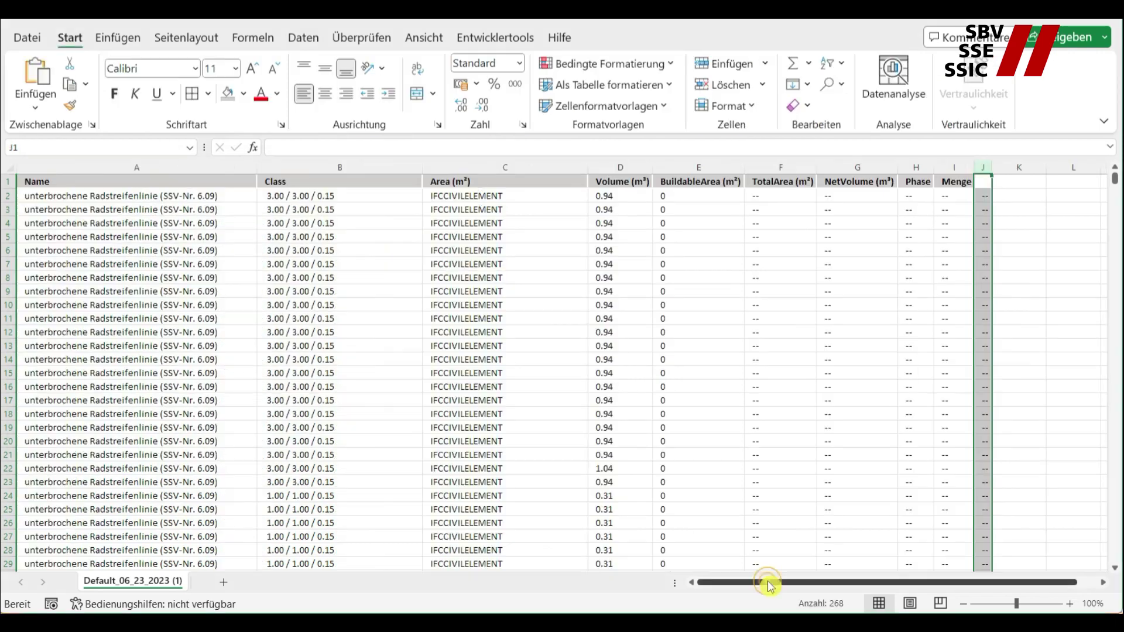
click(557, 413)
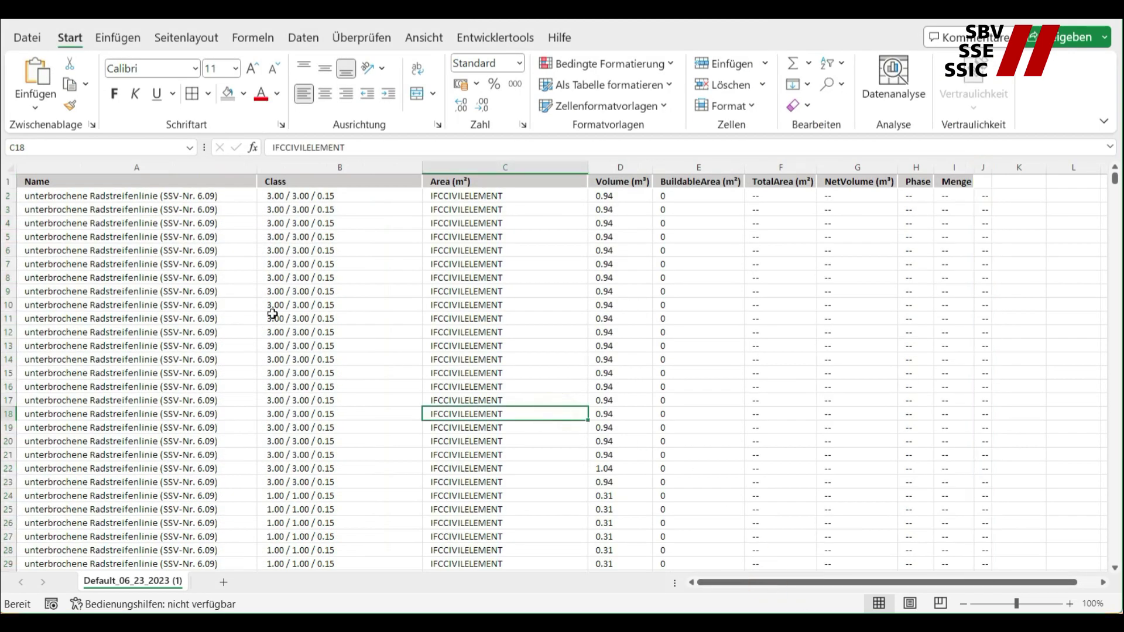